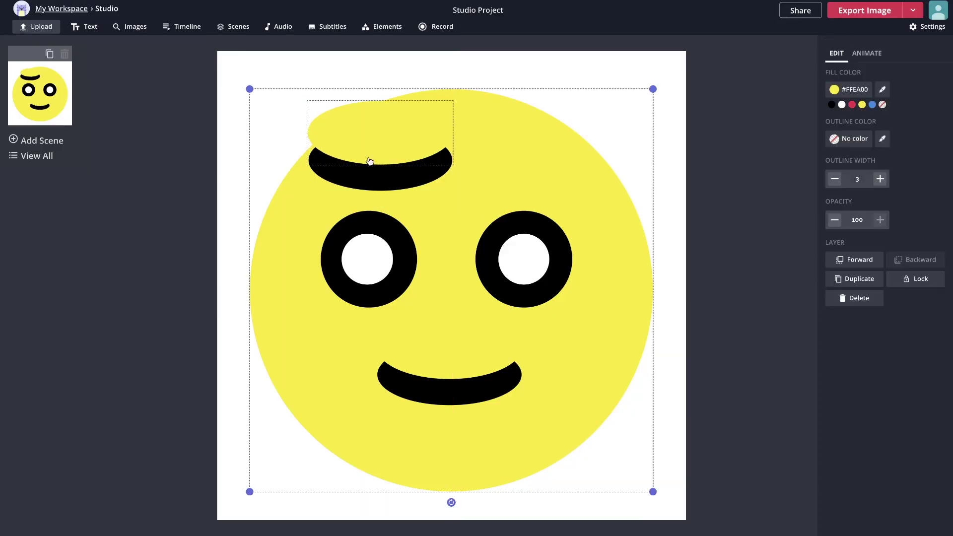
Shrink the yellow ellipse over the left eyebrow to leave a thin arc, then select both shapes
{"action": "left_click", "coordinate": [367, 156]}
{"action": "left_click_drag", "start_coordinate": [377, 129], "coordinate": [370, 169]}
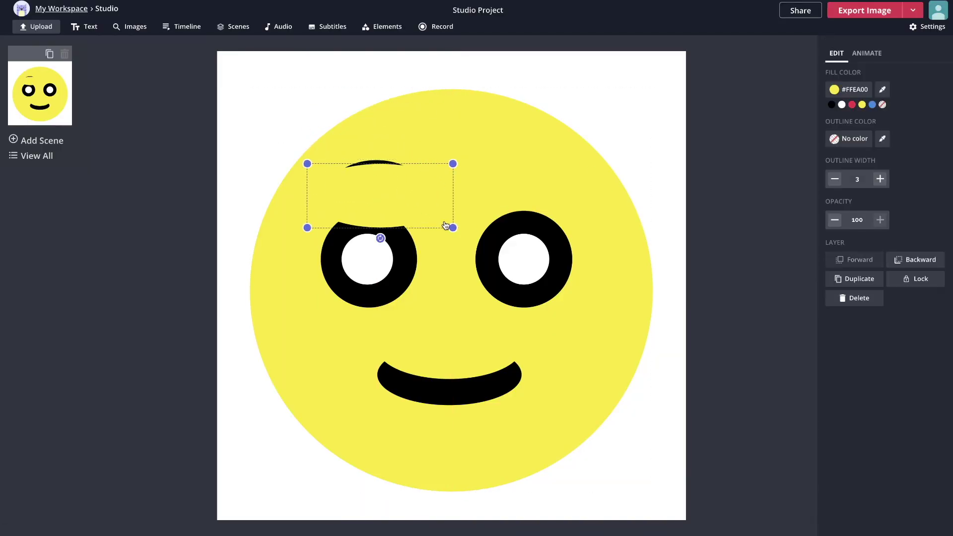
{"action": "left_click_drag", "start_coordinate": [447, 223], "coordinate": [381, 192]}
{"action": "left_click", "coordinate": [381, 192], "text": "shift"}
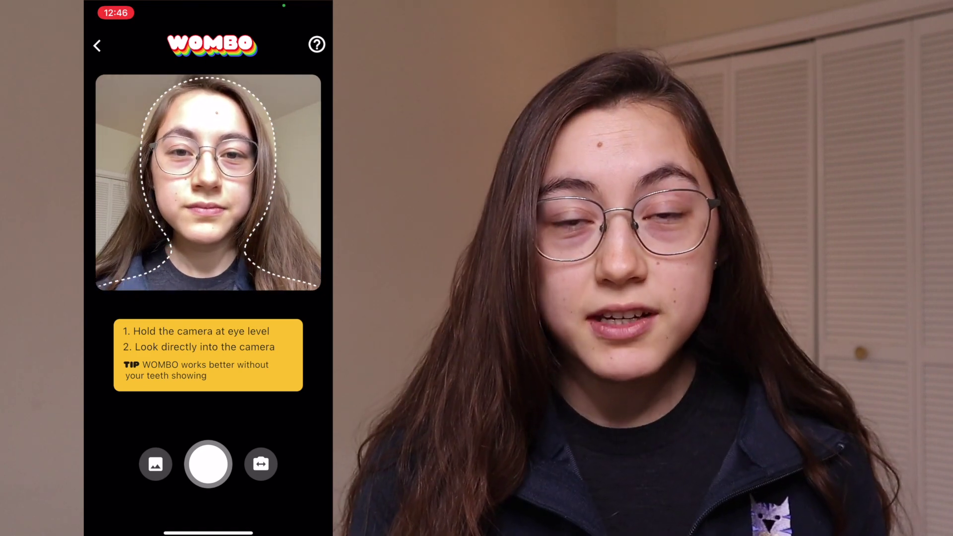
Take the selfie and browse the WOMBO song list
{"action": "left_click", "coordinate": [208, 464]}
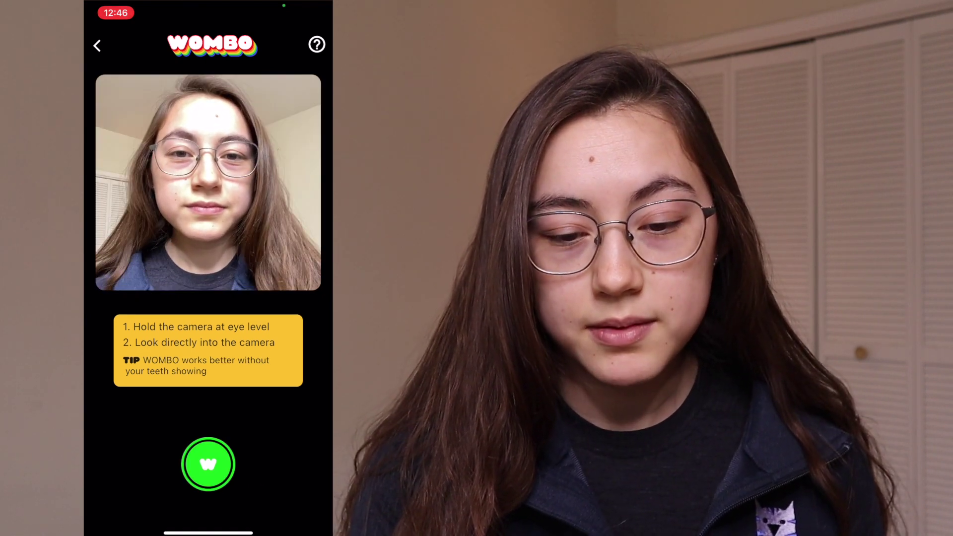
{"action": "left_click", "coordinate": [208, 464]}
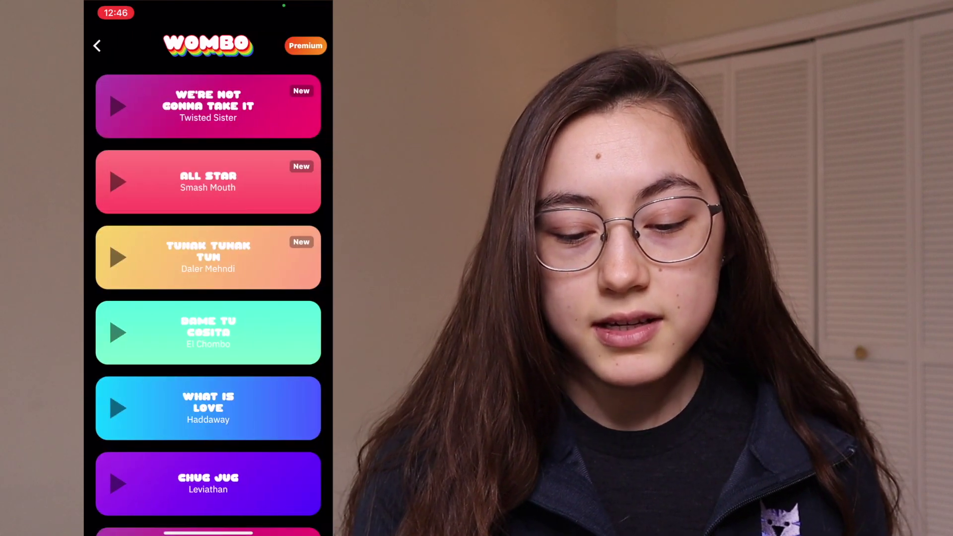
{"action": "scroll", "coordinate": [208, 298], "scroll_direction": "down", "scroll_amount": 15}
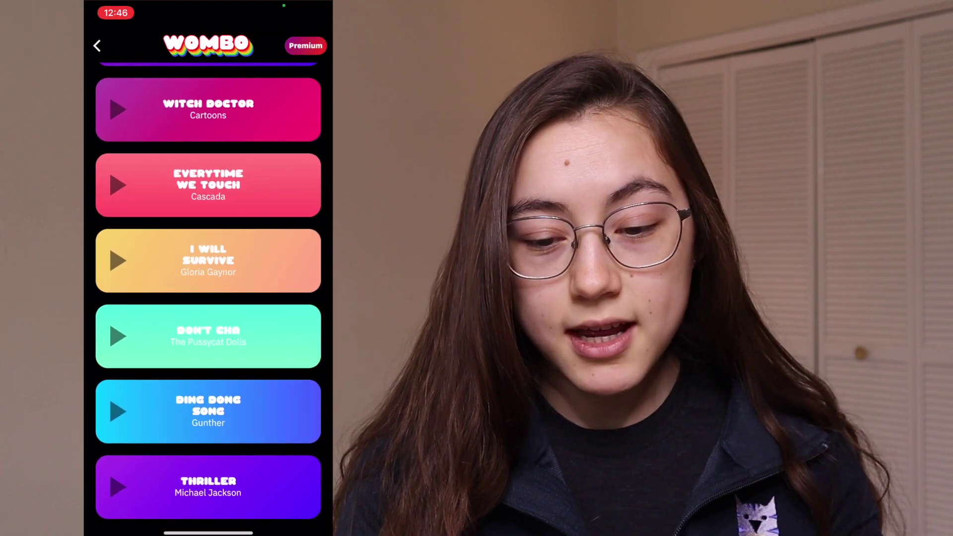
{"action": "scroll", "coordinate": [208, 298], "scroll_direction": "up", "scroll_amount": 15}
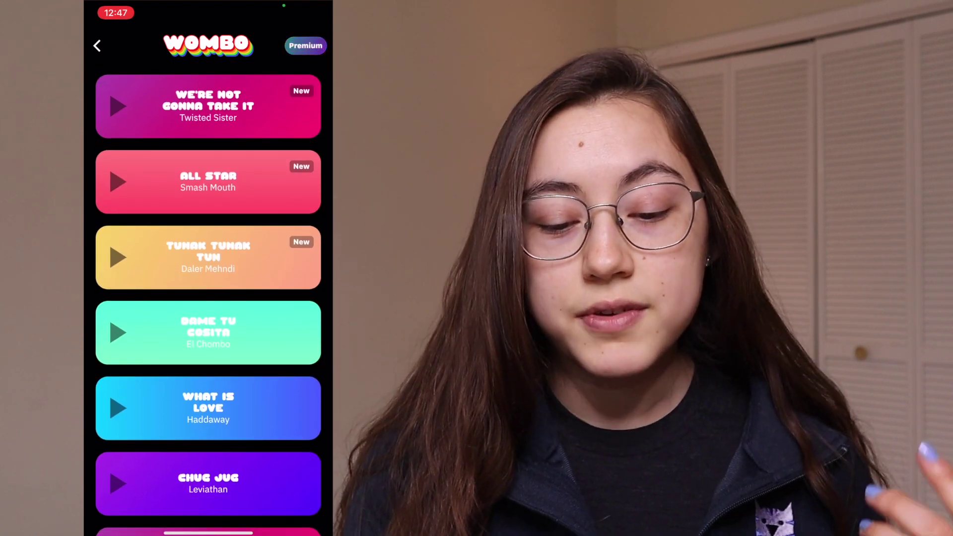
{"action": "scroll", "coordinate": [207, 298], "scroll_direction": "down", "scroll_amount": 15}
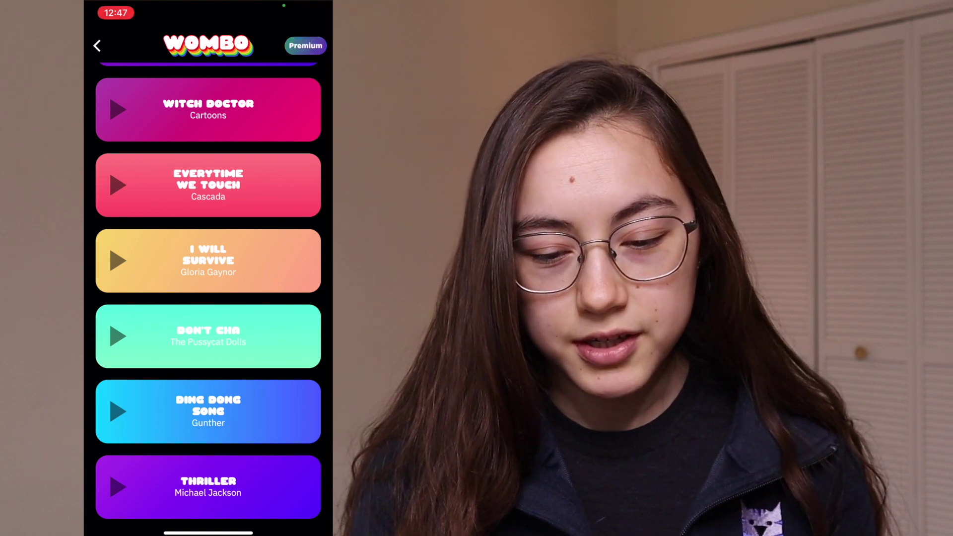
{"action": "scroll", "coordinate": [208, 298], "scroll_direction": "up", "scroll_amount": 10}
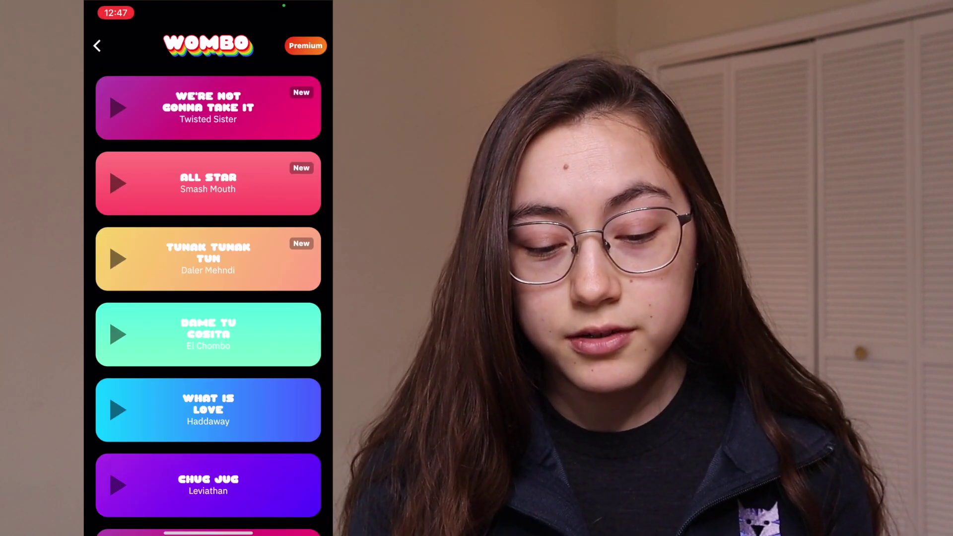
{"action": "scroll", "coordinate": [209, 298], "scroll_direction": "down", "scroll_amount": 3}
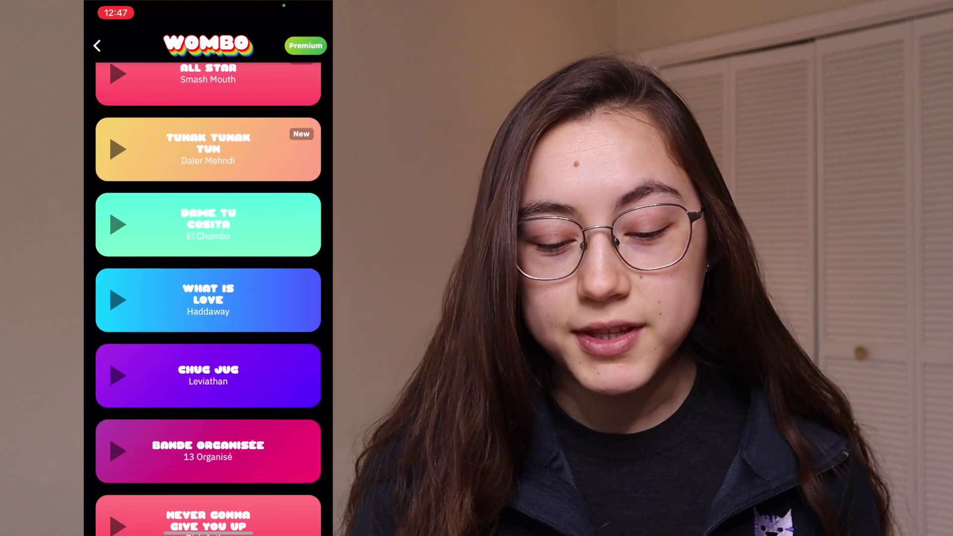
{"action": "scroll", "coordinate": [208, 298], "scroll_direction": "down", "scroll_amount": 2}
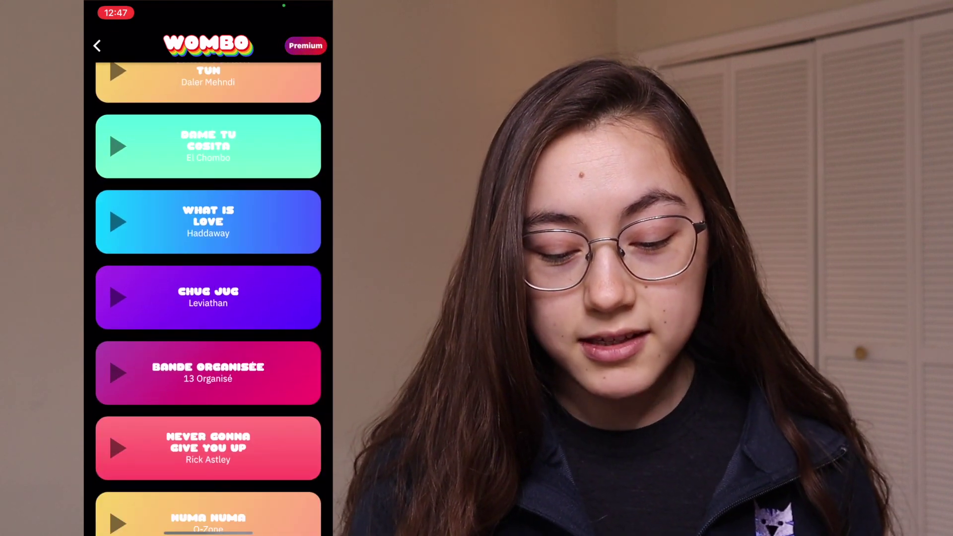
{"action": "scroll", "coordinate": [209, 297], "scroll_direction": "down", "scroll_amount": 3}
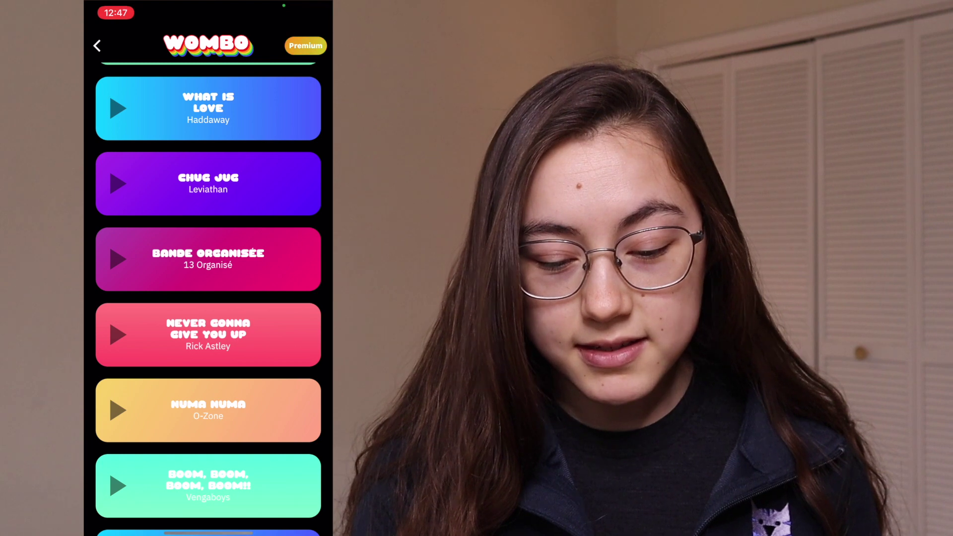
{"action": "scroll", "coordinate": [208, 297], "scroll_direction": "down", "scroll_amount": 8}
{"action": "scroll", "coordinate": [208, 297], "scroll_direction": "down", "scroll_amount": 3}
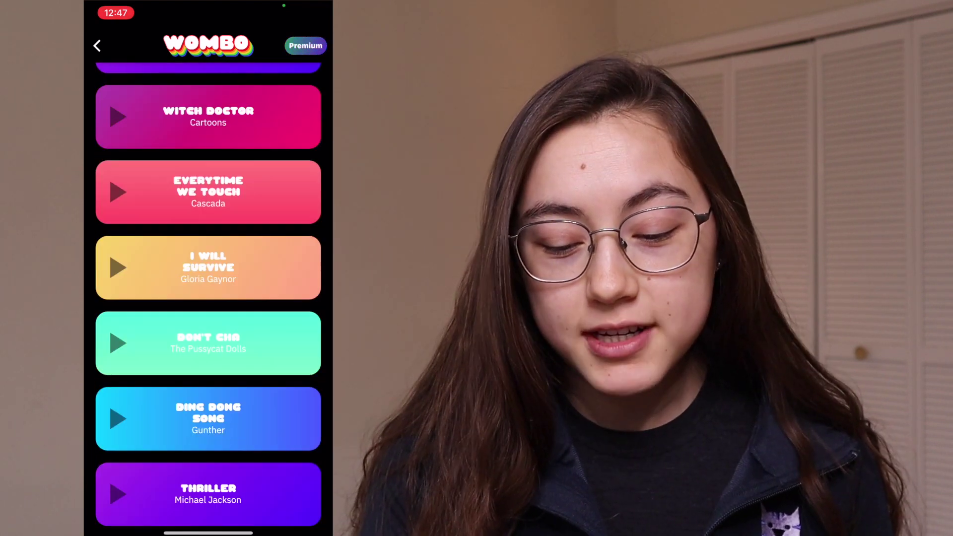
{"action": "scroll", "coordinate": [209, 298], "scroll_direction": "up", "scroll_amount": 5}
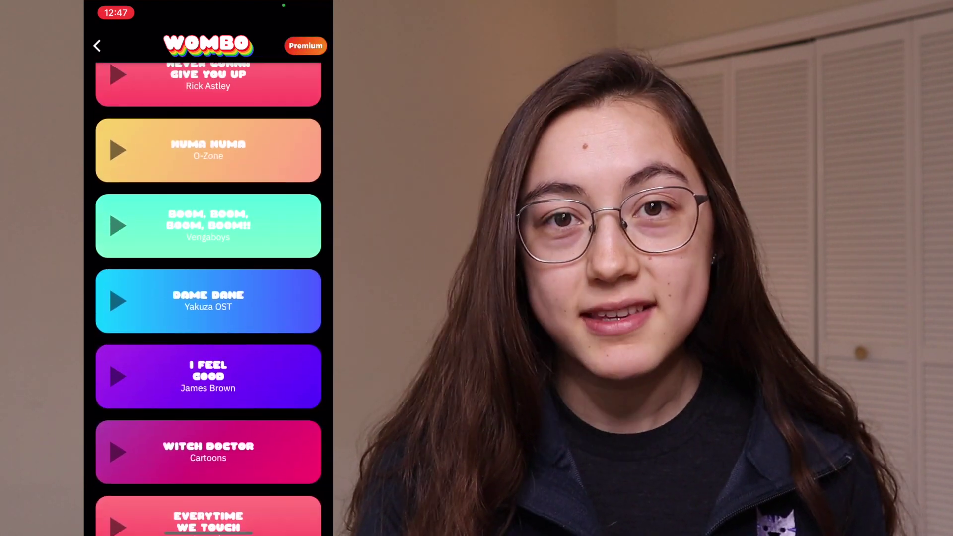
{"action": "scroll", "coordinate": [208, 297], "scroll_direction": "up", "scroll_amount": 2}
{"action": "scroll", "coordinate": [208, 298], "scroll_direction": "down", "scroll_amount": 3}
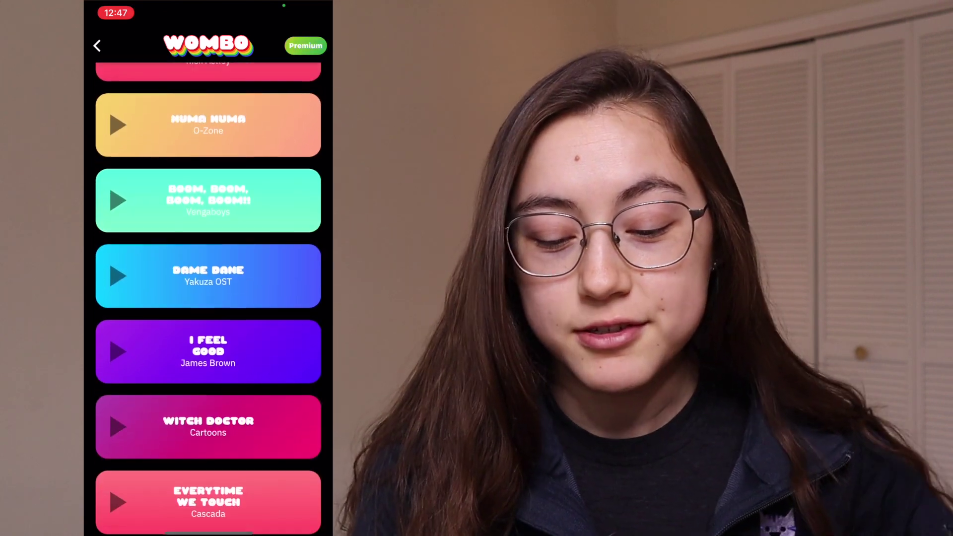
Choose the song Dame Dane and start generating the lip-sync video
{"action": "left_click", "coordinate": [209, 266]}
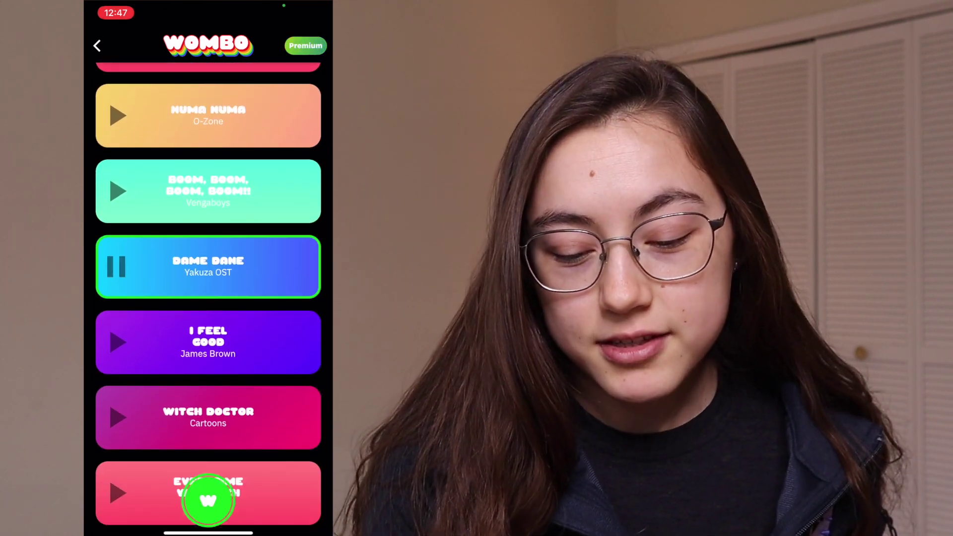
{"action": "scroll", "coordinate": [208, 298], "scroll_direction": "up", "scroll_amount": 2}
{"action": "scroll", "coordinate": [209, 298], "scroll_direction": "down", "scroll_amount": 2}
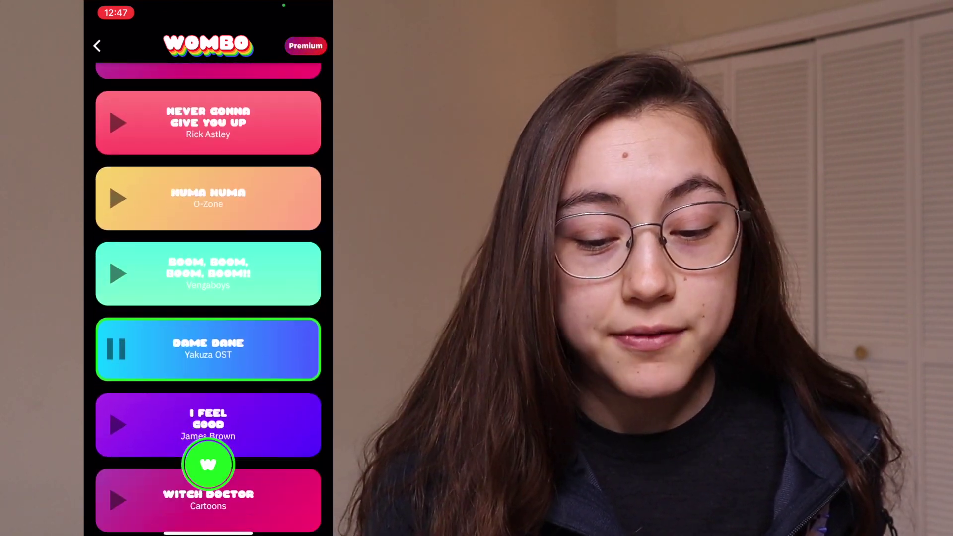
{"action": "scroll", "coordinate": [208, 298], "scroll_direction": "up", "scroll_amount": 2}
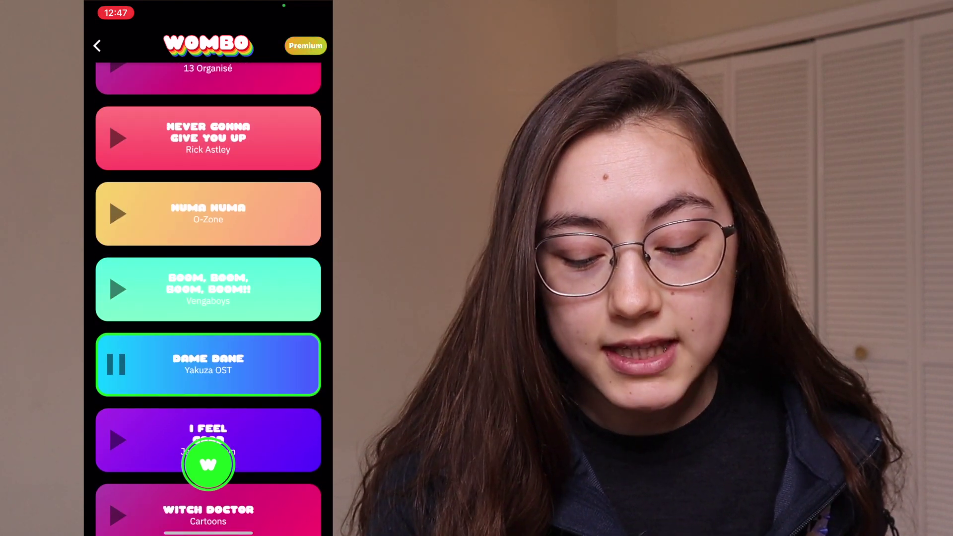
{"action": "left_click", "coordinate": [209, 464]}
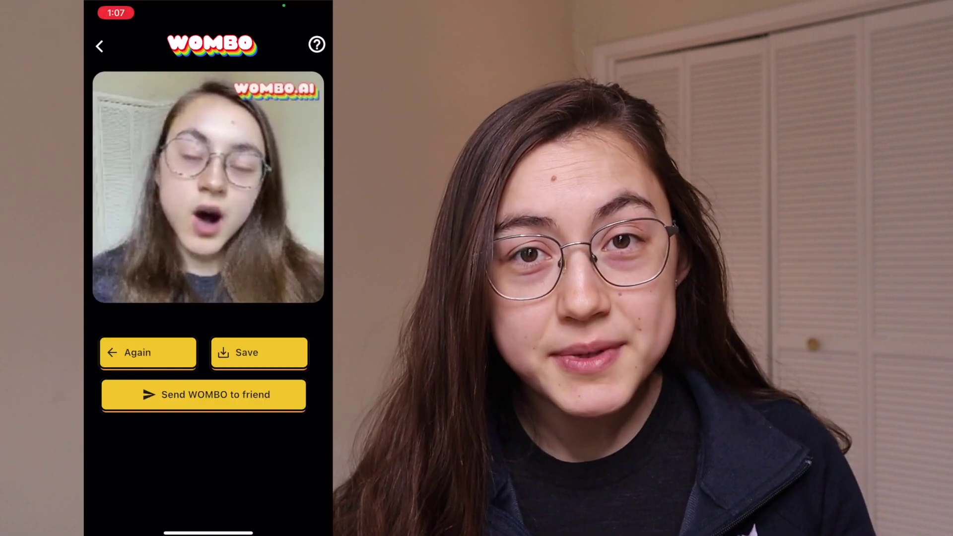
Save the Dame Dane lip-sync video to the gallery and dismiss the Success message
{"action": "left_click", "coordinate": [259, 353]}
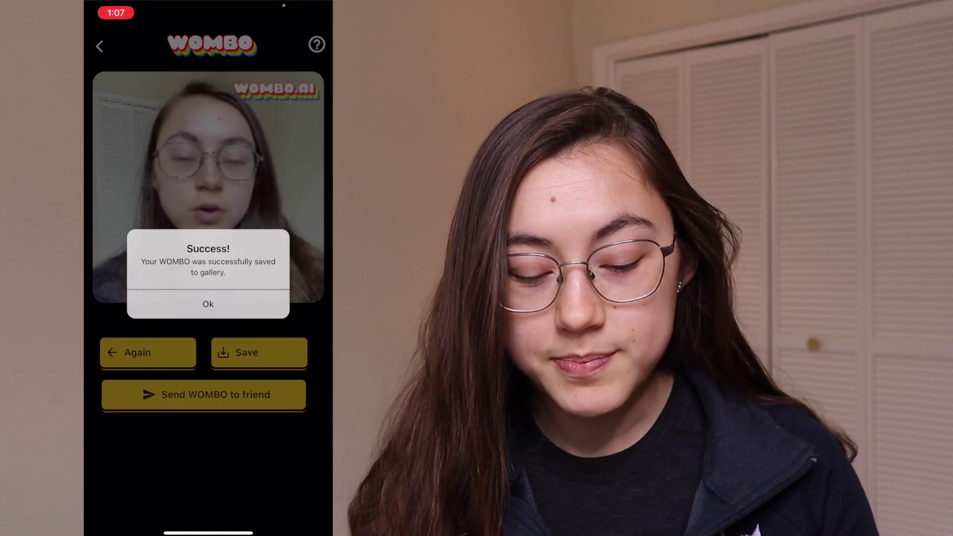
{"action": "left_click", "coordinate": [208, 304]}
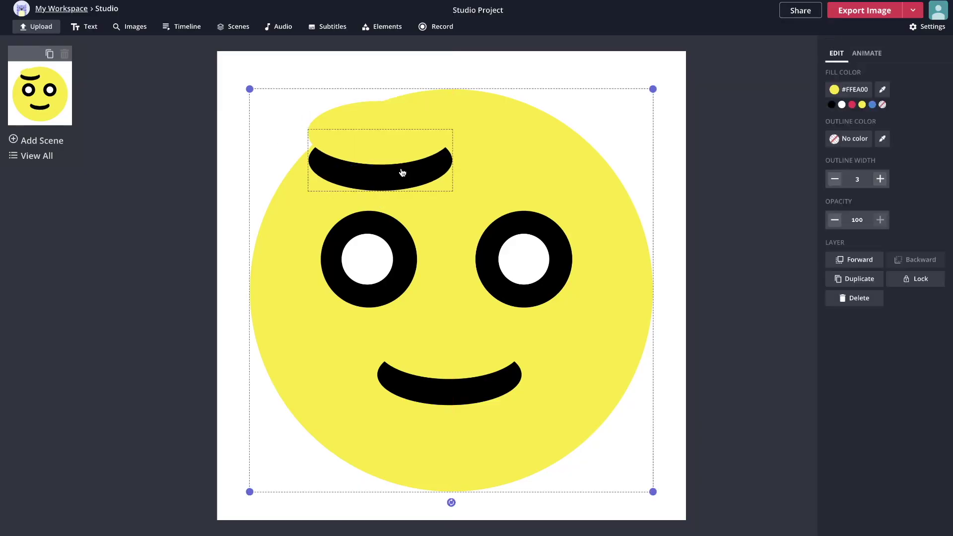
Cover part of the black eyebrow with the yellow shape
{"action": "left_click_drag", "start_coordinate": [400, 170], "coordinate": [397, 191]}
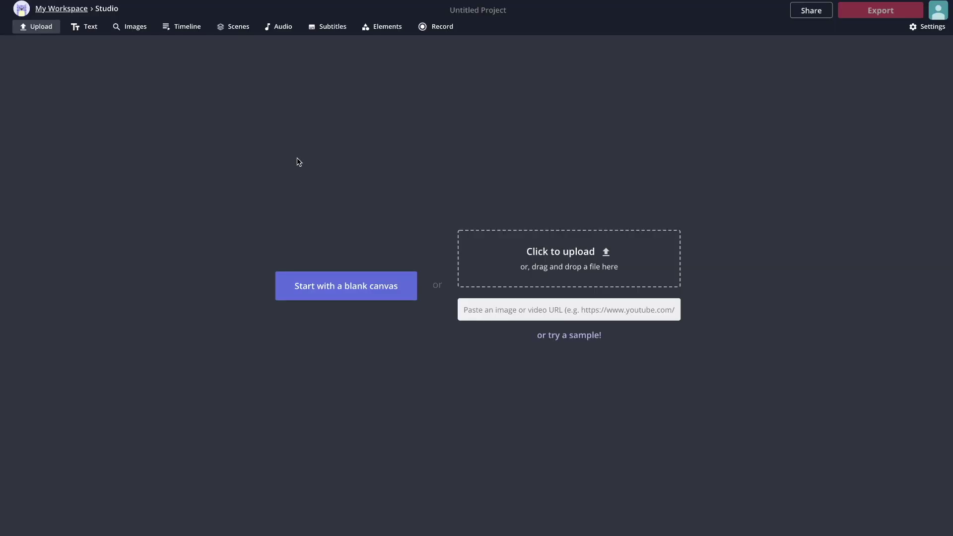
Start a blank canvas project and search images for 'face'
{"action": "left_click", "coordinate": [336, 281]}
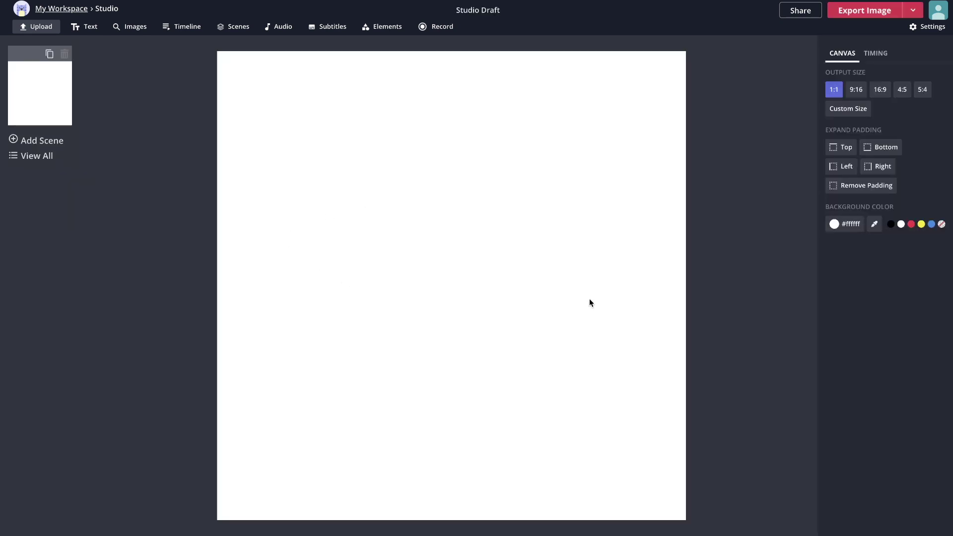
{"action": "left_click", "coordinate": [385, 27]}
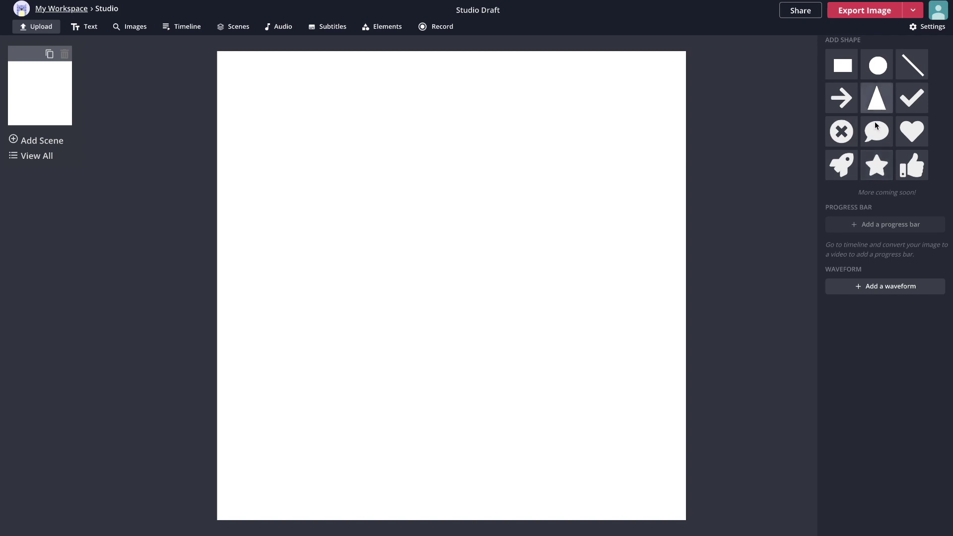
{"action": "left_click", "coordinate": [125, 27]}
{"action": "type", "text": "face"}
{"action": "key", "text": "Return"}
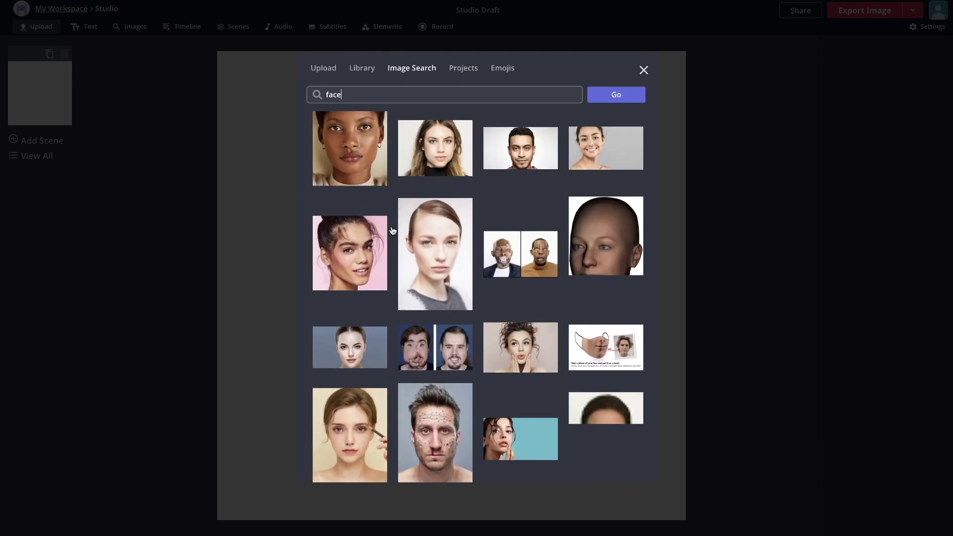
Close the face image results without adding anything and show the Elements shapes
{"action": "scroll", "coordinate": [495, 228], "scroll_direction": "down", "scroll_amount": 1}
{"action": "scroll", "coordinate": [494, 228], "scroll_direction": "up", "scroll_amount": 2}
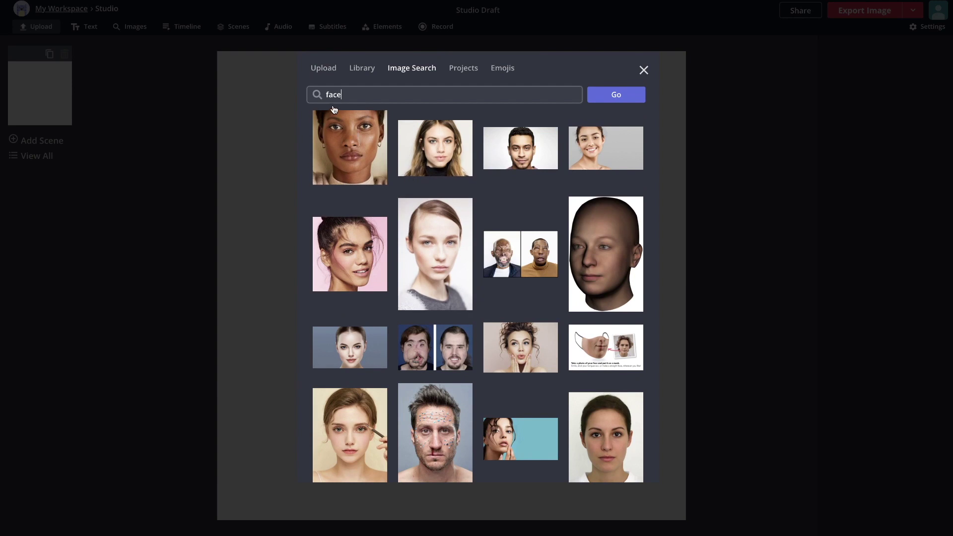
{"action": "left_click", "coordinate": [284, 156]}
{"action": "left_click", "coordinate": [383, 26]}
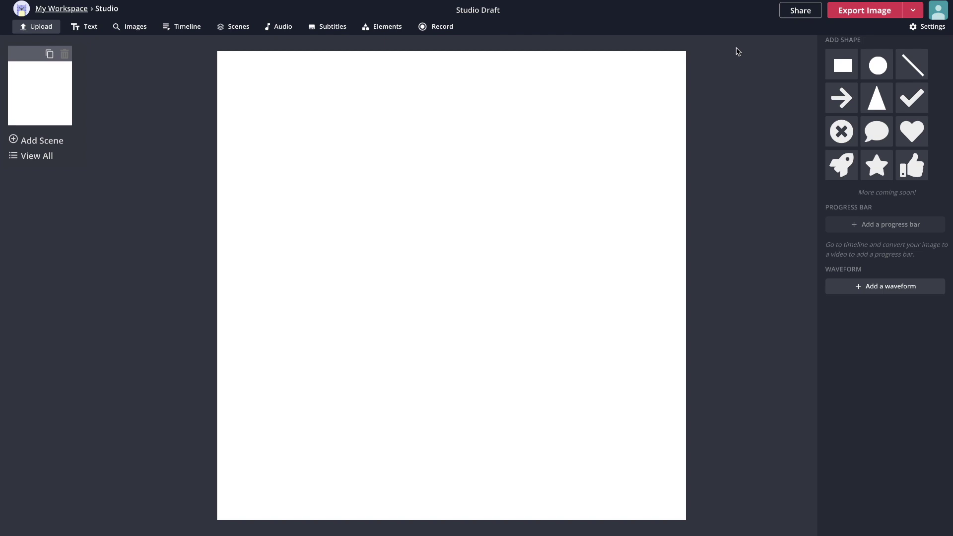
Add a circle, enlarge it to fill most of the canvas, and fill it yellow
{"action": "left_click", "coordinate": [869, 68]}
{"action": "left_click_drag", "start_coordinate": [396, 236], "coordinate": [314, 158]}
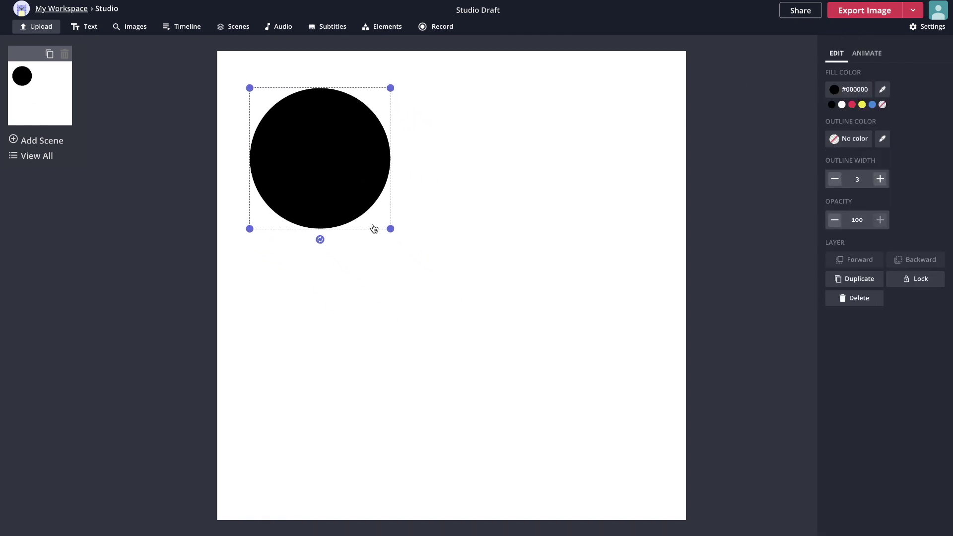
{"action": "left_click_drag", "start_coordinate": [390, 229], "coordinate": [637, 494]}
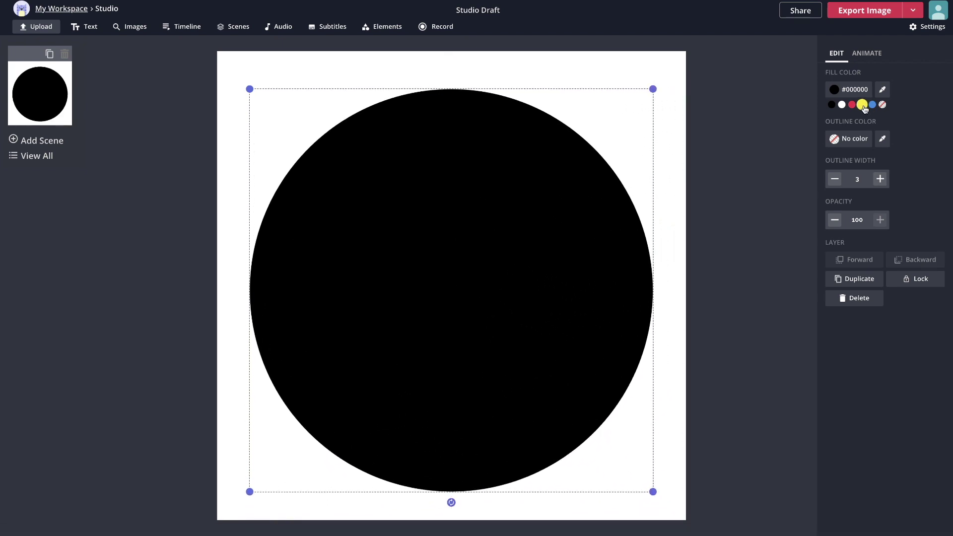
{"action": "left_click", "coordinate": [862, 104]}
{"action": "left_click", "coordinate": [736, 155]}
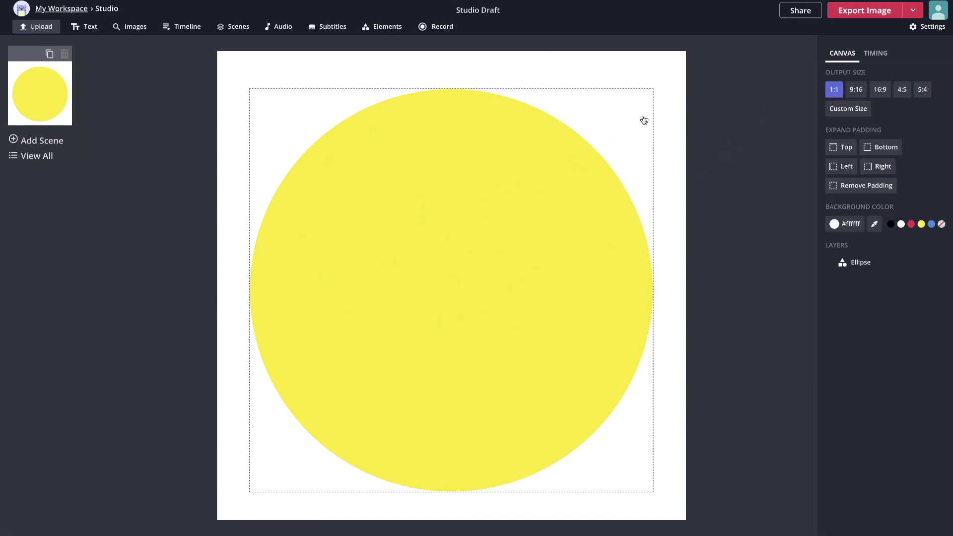
{"action": "left_click", "coordinate": [565, 77]}
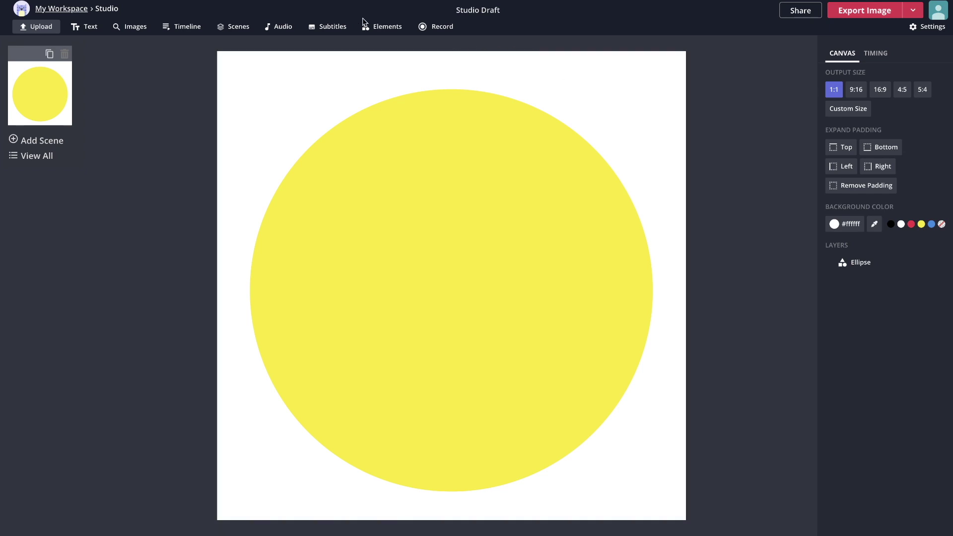
{"action": "left_click", "coordinate": [382, 27]}
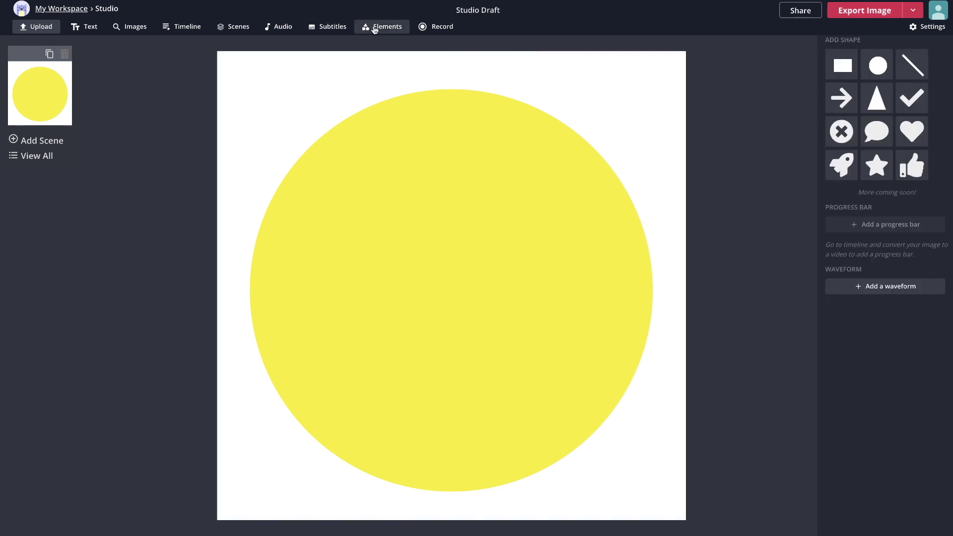
Add a small black circle as the left eye and duplicate it for the right eye
{"action": "left_click", "coordinate": [877, 65]}
{"action": "left_click_drag", "start_coordinate": [416, 221], "coordinate": [405, 275]}
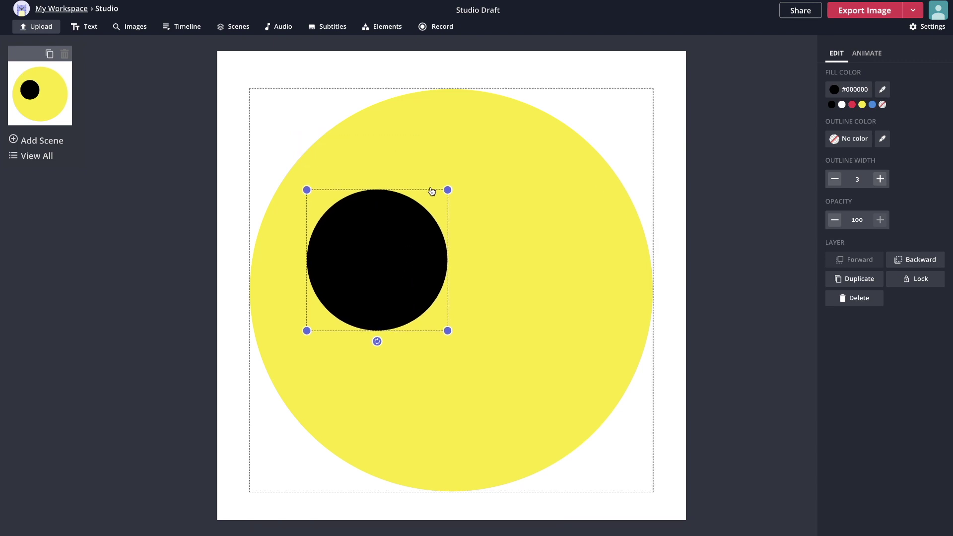
{"action": "left_click_drag", "start_coordinate": [446, 190], "coordinate": [400, 237]}
{"action": "left_click_drag", "start_coordinate": [370, 275], "coordinate": [523, 240]}
{"action": "key", "text": "ctrl+d"}
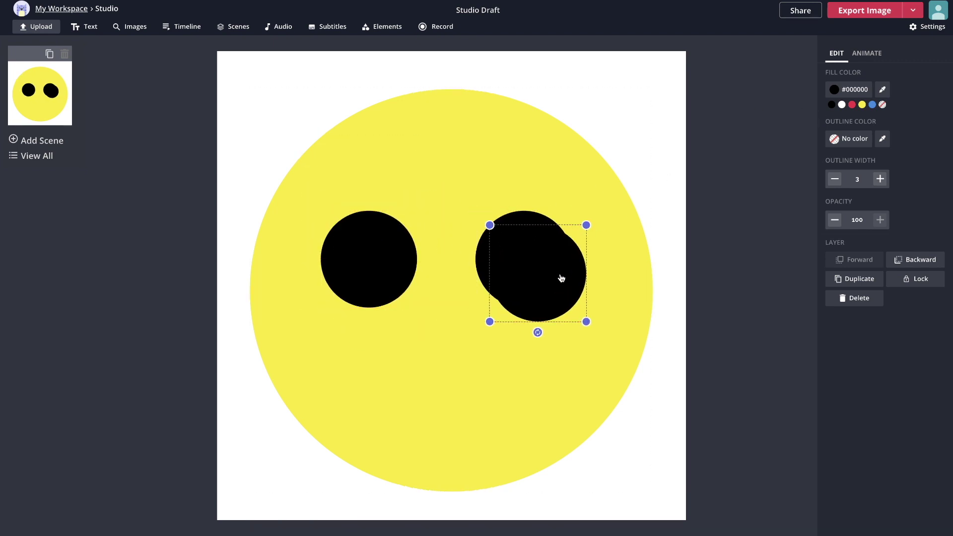
Add smaller white circles centred inside each black eye
{"action": "left_click_drag", "start_coordinate": [587, 223], "coordinate": [552, 270]}
{"action": "left_click", "coordinate": [842, 104]}
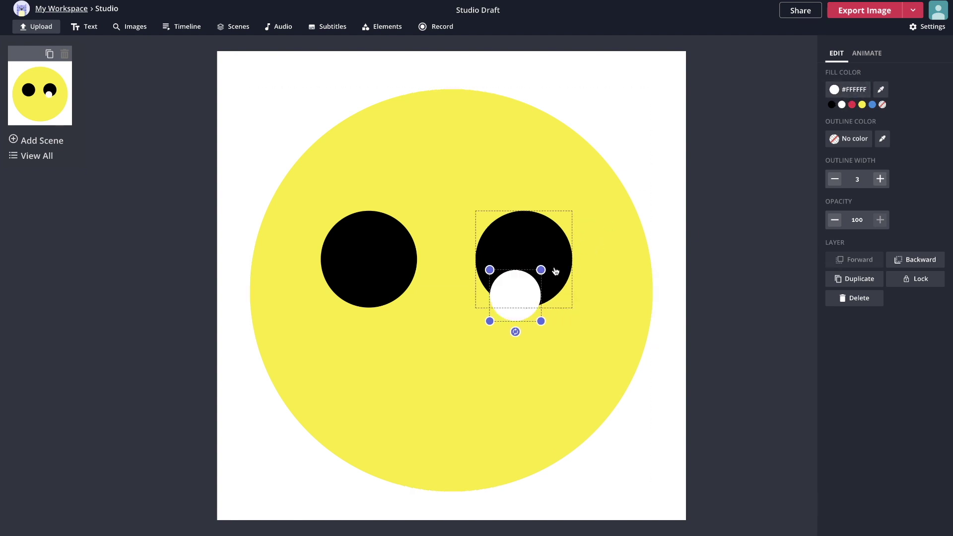
{"action": "left_click_drag", "start_coordinate": [516, 303], "coordinate": [370, 262]}
{"action": "key", "text": "ctrl+d"}
{"action": "left_click", "coordinate": [749, 197]}
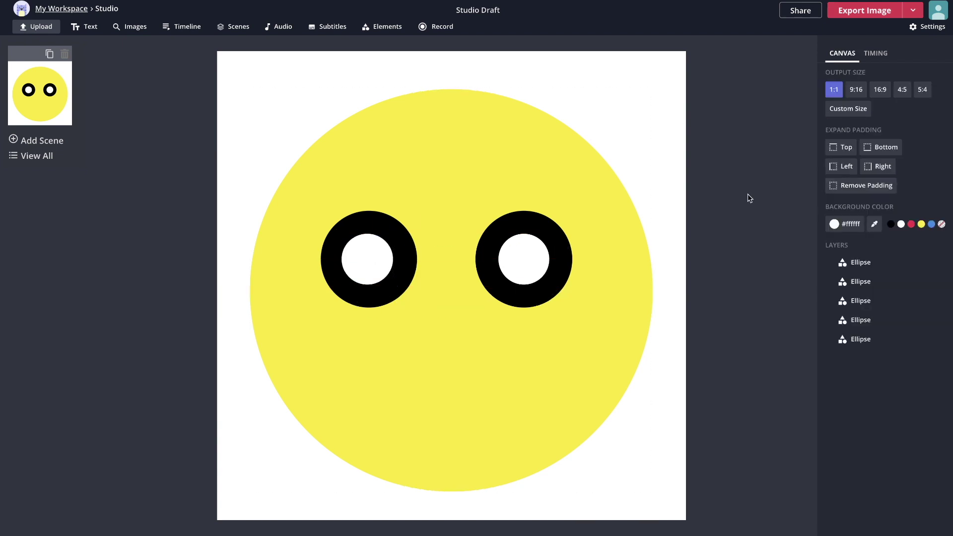
Add a flat black ellipse mouth below the eyes with an overlapping copy slightly above
{"action": "left_click", "coordinate": [386, 28]}
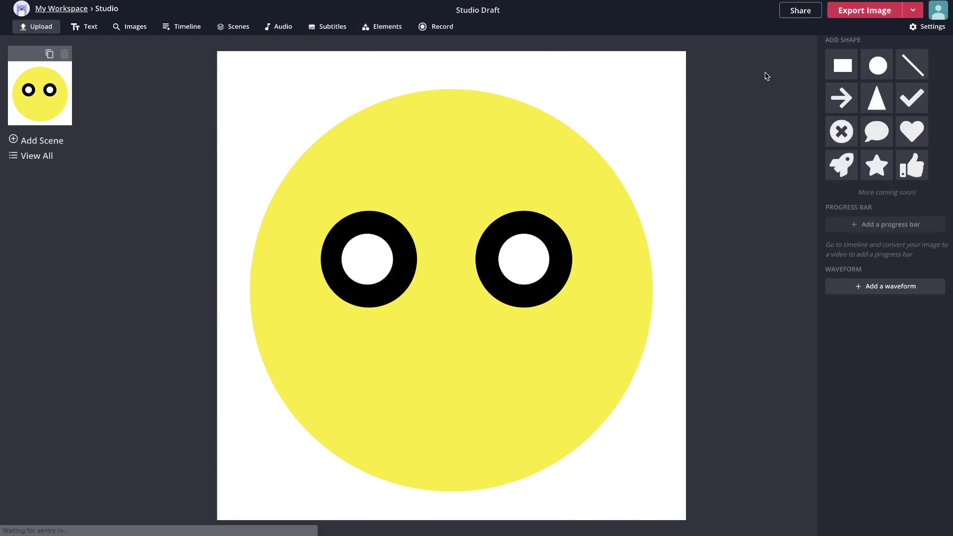
{"action": "left_click", "coordinate": [874, 67]}
{"action": "left_click_drag", "start_coordinate": [390, 217], "coordinate": [453, 356]}
{"action": "left_click_drag", "start_coordinate": [522, 439], "coordinate": [483, 393]}
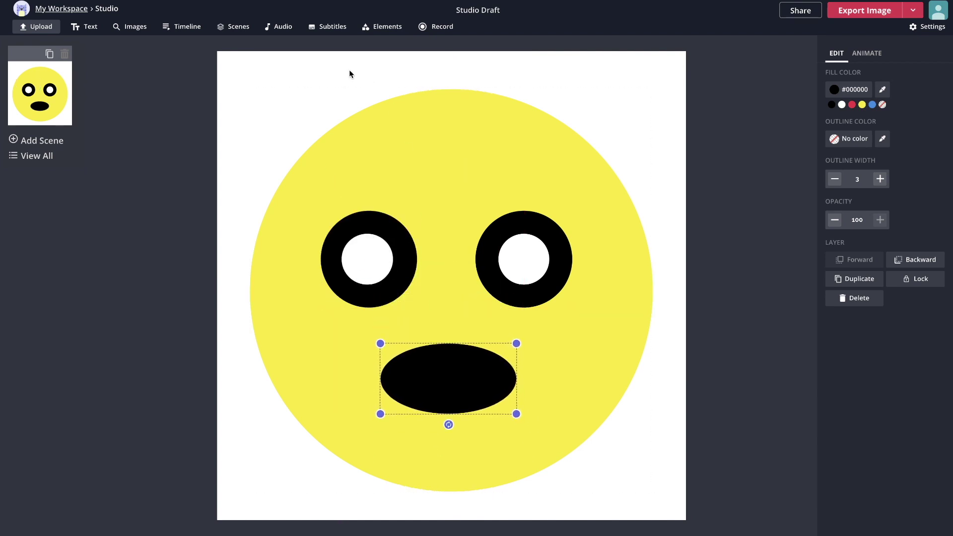
{"action": "key", "text": "ctrl+d"}
{"action": "left_click_drag", "start_coordinate": [443, 340], "coordinate": [469, 363]}
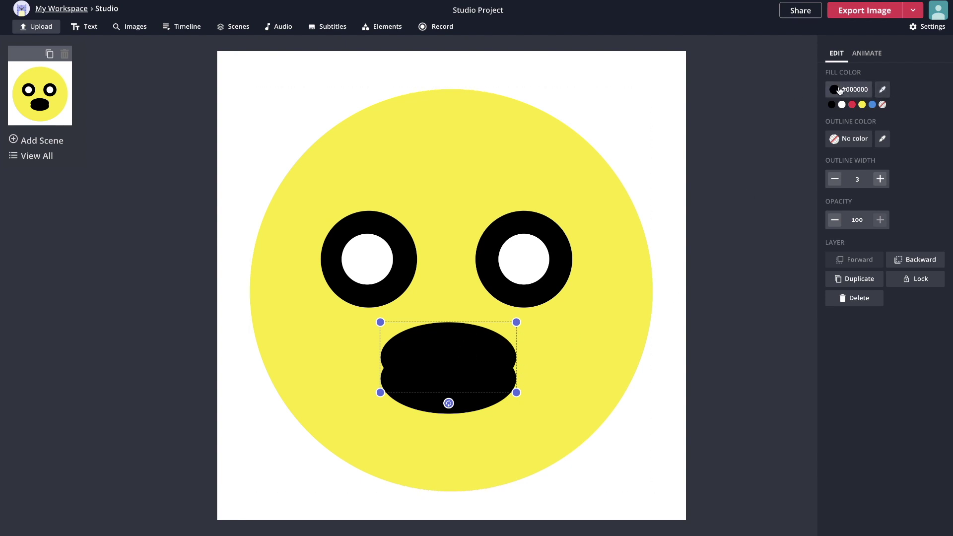
Fill the upper mouth ellipse with the face's yellow #FFEA00 and raise it to thicken the smile
{"action": "left_click", "coordinate": [881, 90]}
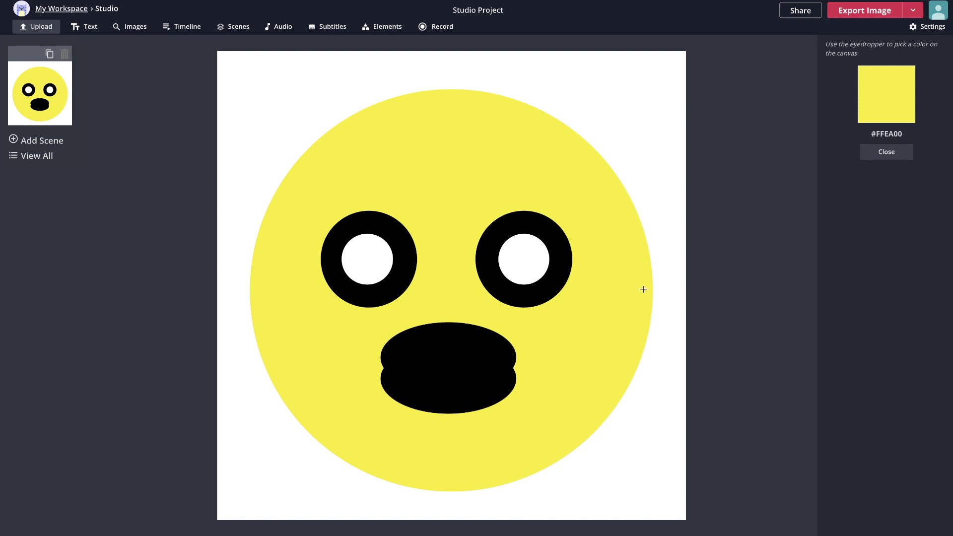
{"action": "left_click", "coordinate": [590, 268]}
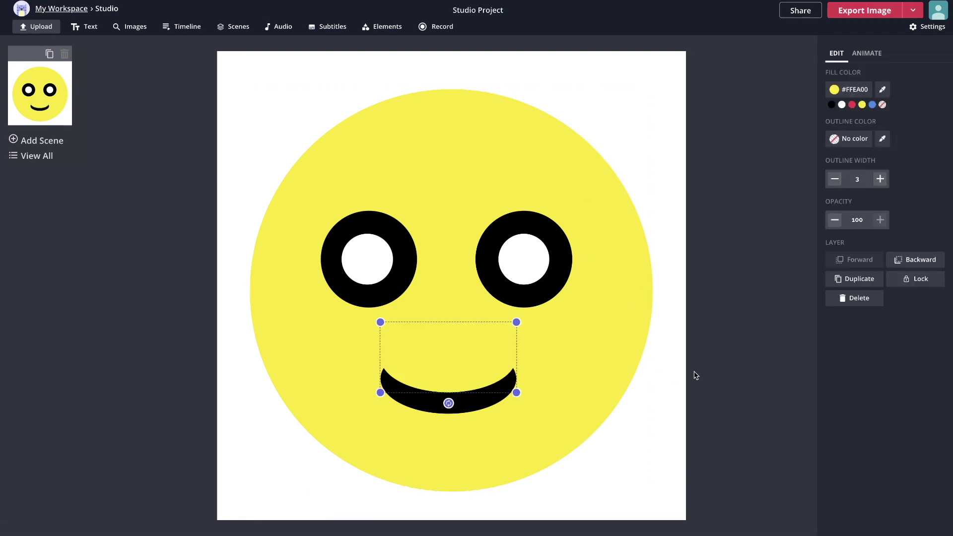
{"action": "left_click", "coordinate": [154, 357]}
{"action": "left_click", "coordinate": [447, 378]}
{"action": "left_click_drag", "start_coordinate": [446, 378], "coordinate": [447, 365]}
{"action": "left_click", "coordinate": [449, 395]}
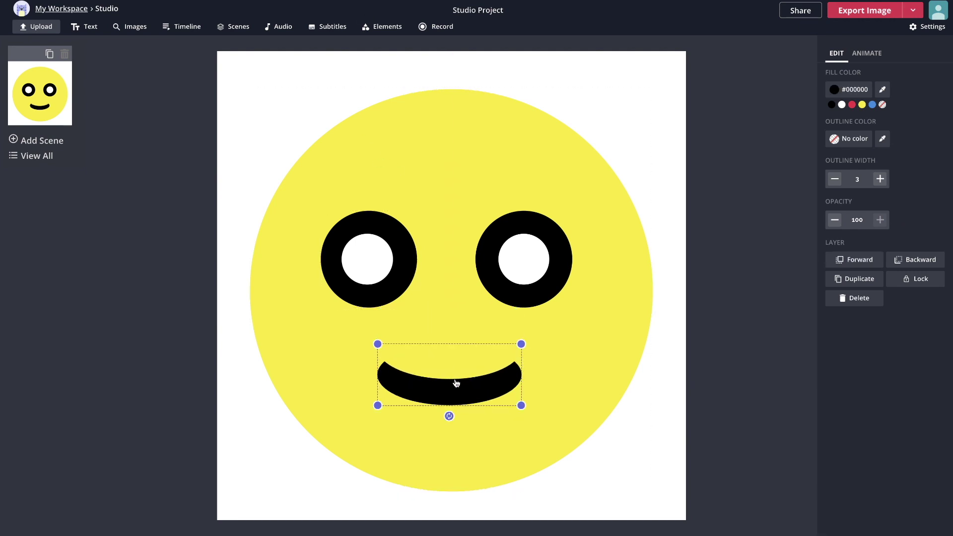
Copy both smile shapes to the left forehead, then rotate, lower and narrow the black brow
{"action": "left_click", "coordinate": [441, 364], "text": "shift"}
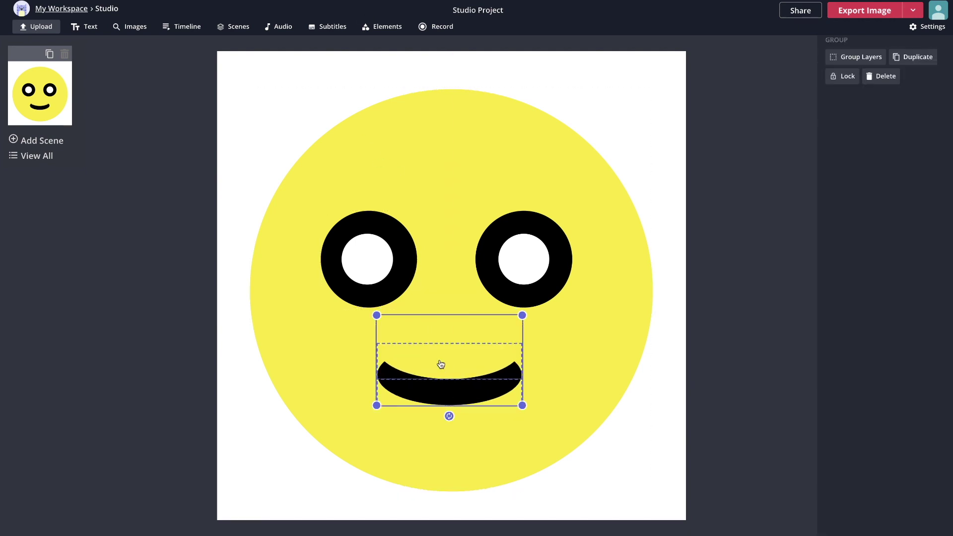
{"action": "key", "text": "ctrl+d"}
{"action": "left_click_drag", "start_coordinate": [445, 388], "coordinate": [362, 162]}
{"action": "left_click", "coordinate": [278, 136]}
{"action": "left_click", "coordinate": [372, 167]}
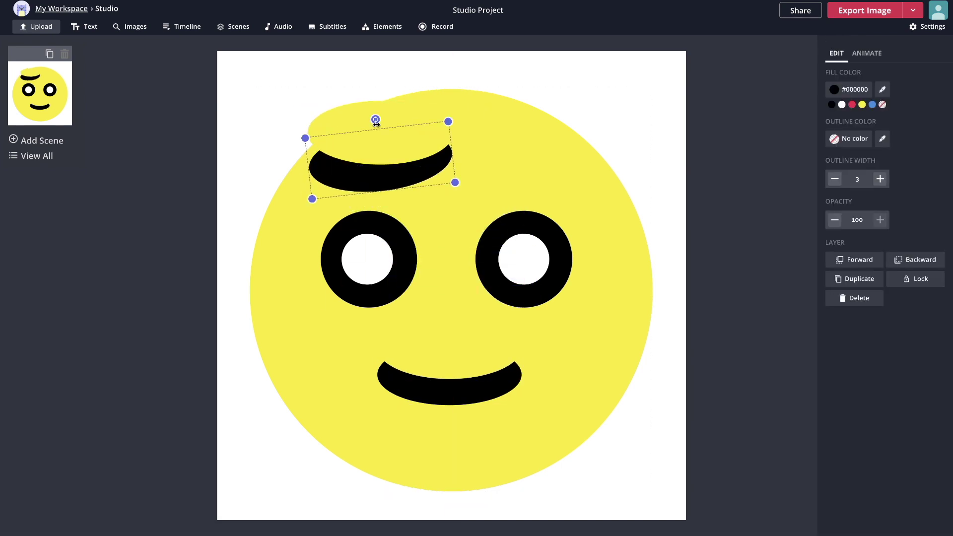
{"action": "left_click_drag", "start_coordinate": [376, 122], "coordinate": [380, 210]}
{"action": "left_click_drag", "start_coordinate": [379, 147], "coordinate": [381, 164]}
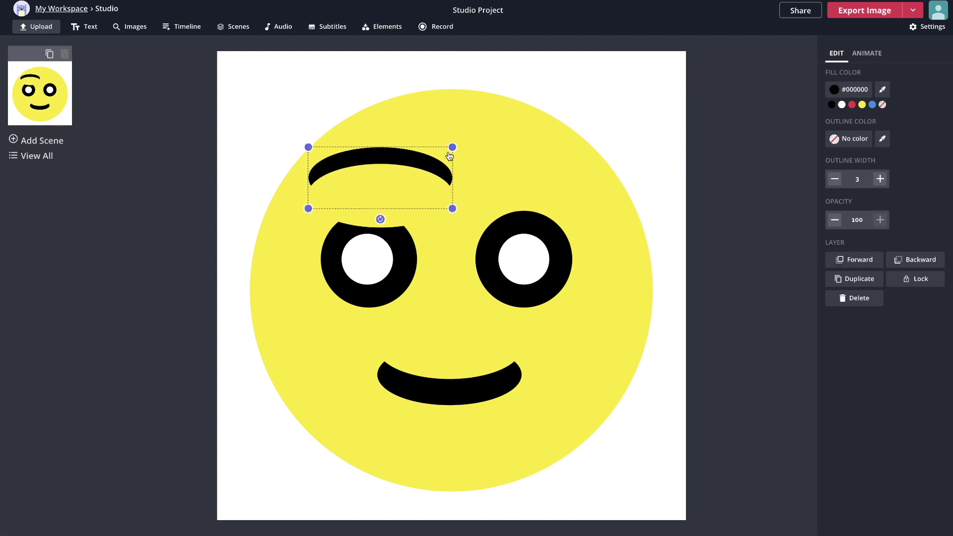
{"action": "left_click_drag", "start_coordinate": [452, 147], "coordinate": [373, 164]}
Fit the yellow mask over the left brow and duplicate the brow pair for the right eye
{"action": "left_click", "coordinate": [372, 187]}
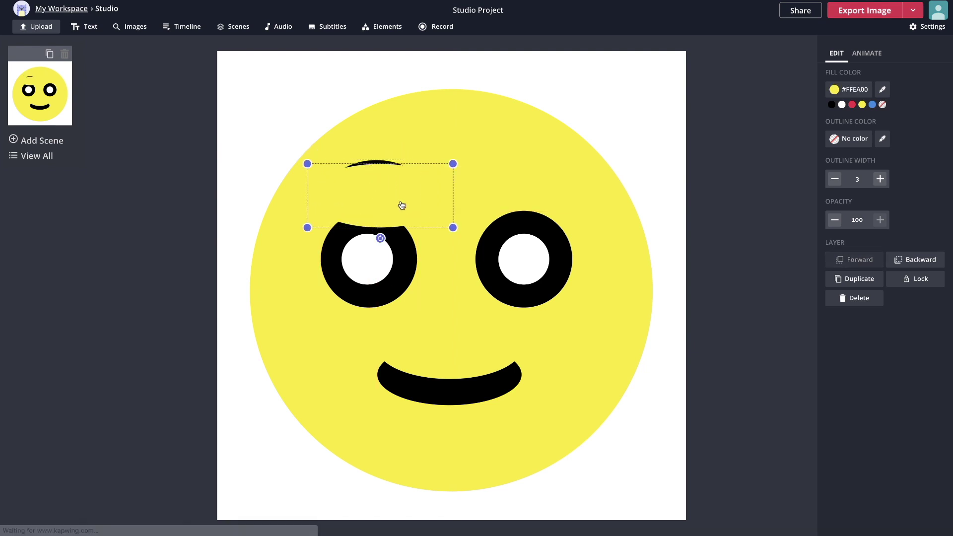
{"action": "left_click_drag", "start_coordinate": [451, 226], "coordinate": [528, 181]}
{"action": "left_click", "coordinate": [391, 167], "text": "shift"}
{"action": "key", "text": "ctrl+d"}
Shrink the white centres of both eyes, then delete the right one
{"action": "left_click", "coordinate": [366, 270]}
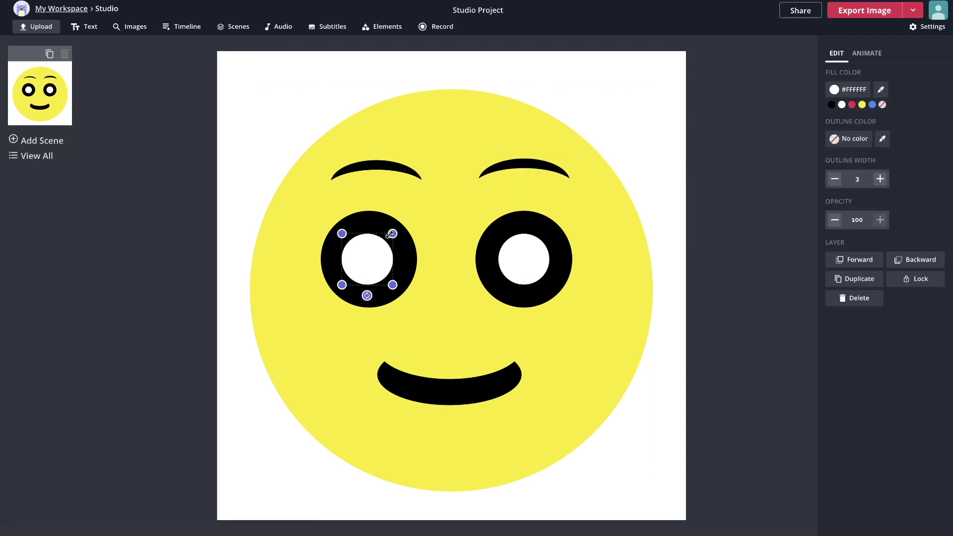
{"action": "left_click_drag", "start_coordinate": [390, 234], "coordinate": [375, 253]}
{"action": "left_click", "coordinate": [530, 249]}
{"action": "left_click_drag", "start_coordinate": [547, 234], "coordinate": [539, 260]}
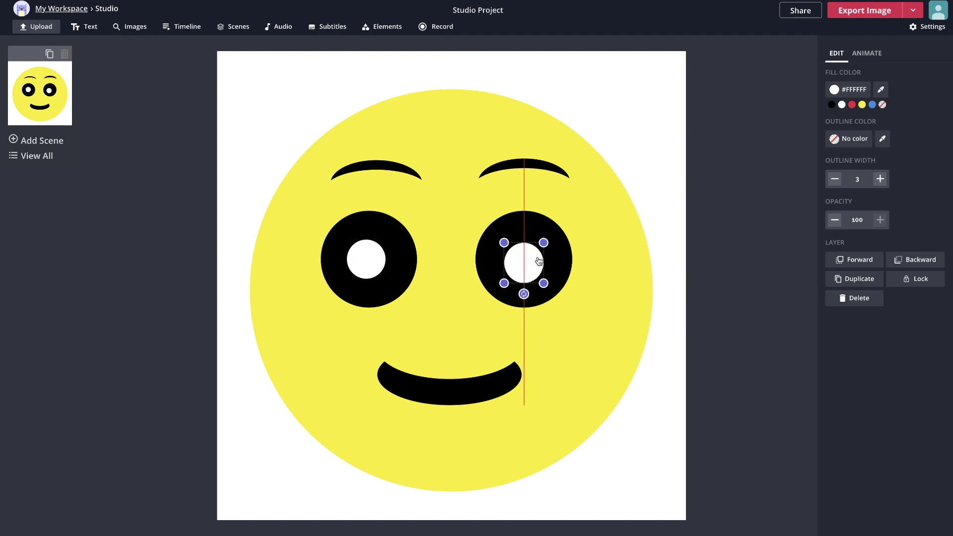
{"action": "key", "text": "Delete"}
Duplicate the left pupil into the right eye and export the face as an image
{"action": "left_click", "coordinate": [362, 261]}
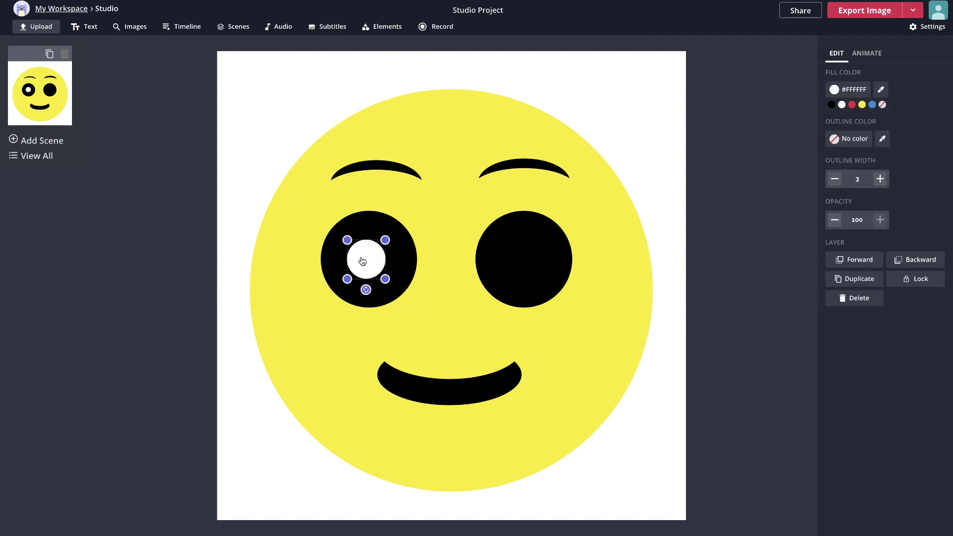
{"action": "key", "text": "ctrl+d"}
{"action": "left_click_drag", "start_coordinate": [366, 259], "coordinate": [518, 262]}
{"action": "left_click", "coordinate": [734, 335]}
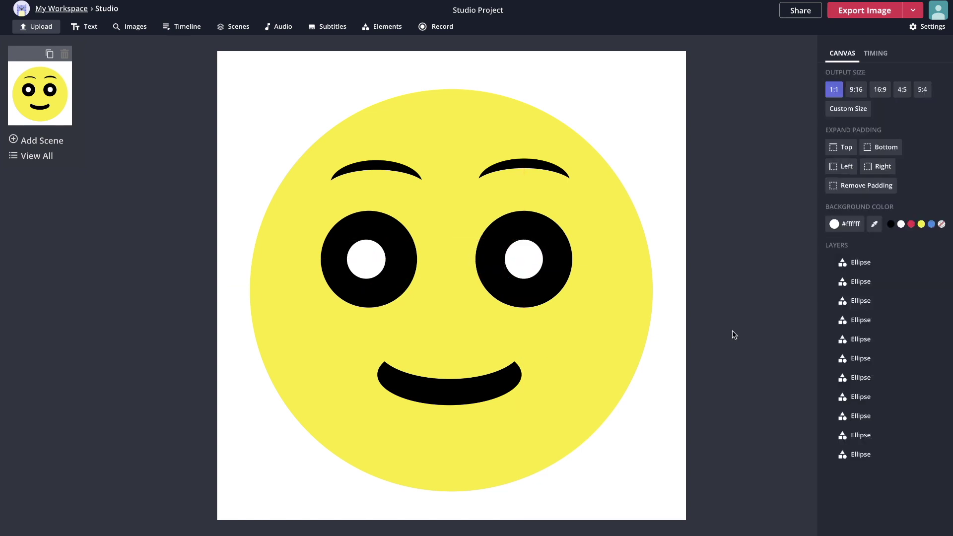
{"action": "left_click", "coordinate": [864, 12]}
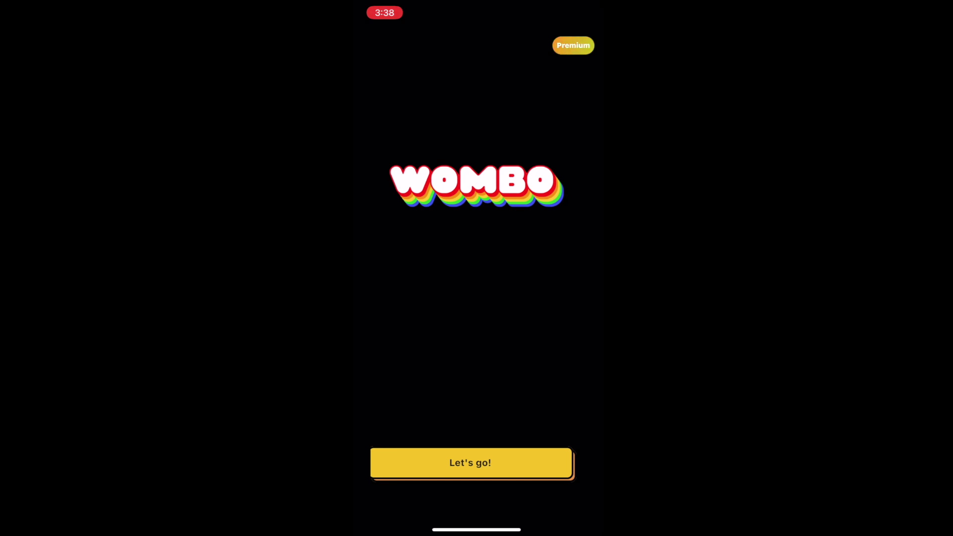
Photograph the emoji face on the monitor with WOMBO's rear camera
{"action": "left_click", "coordinate": [470, 462]}
{"action": "left_click", "coordinate": [529, 461]}
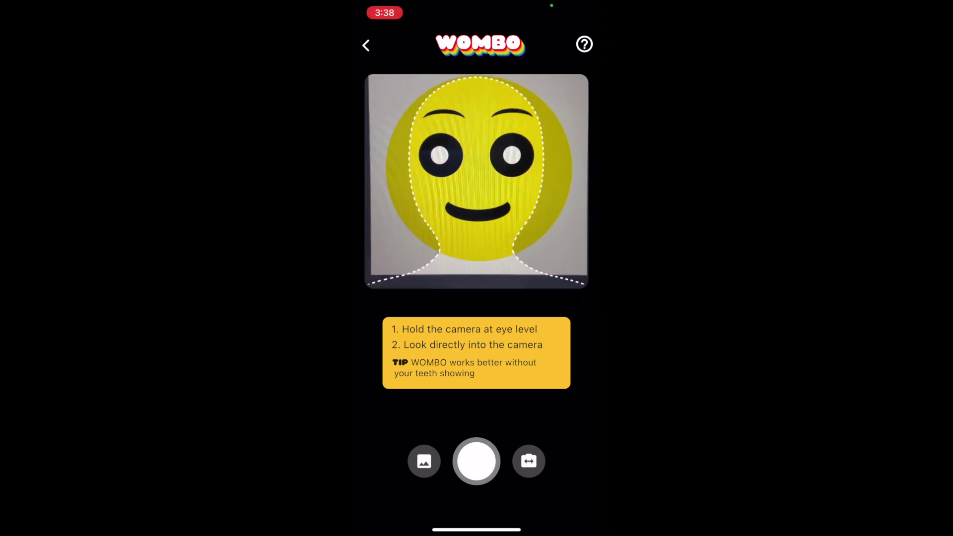
{"action": "left_click", "coordinate": [476, 461]}
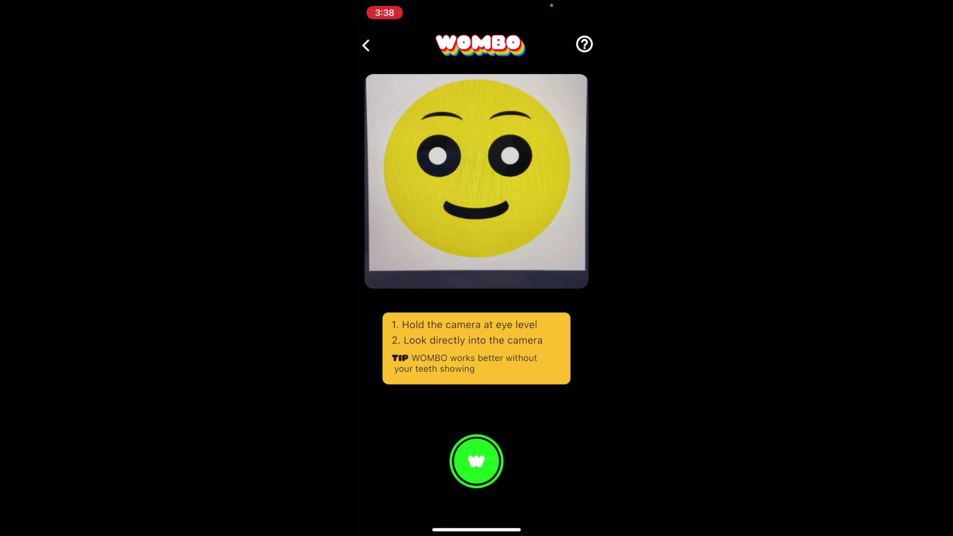
{"action": "left_click", "coordinate": [475, 445]}
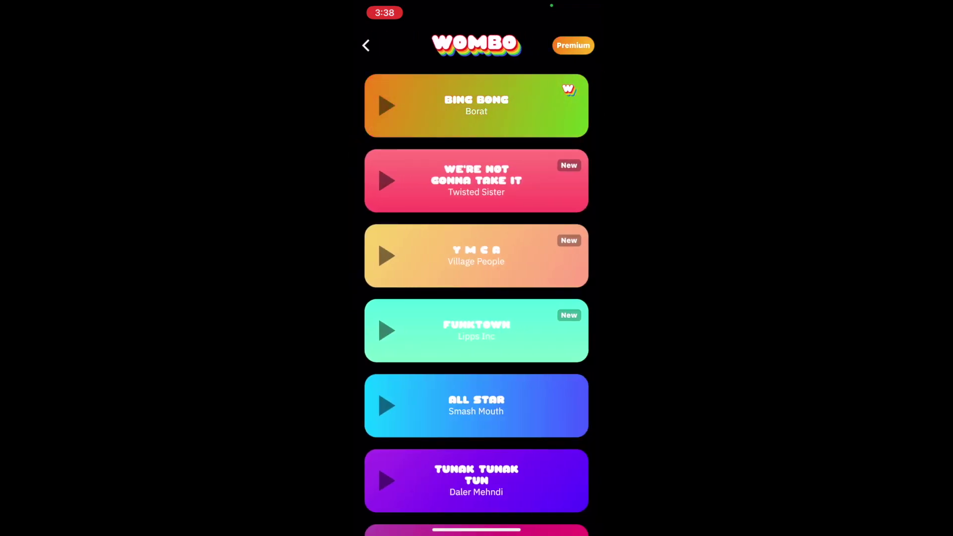
Choose the Chug Jug song and start making the lip-sync video
{"action": "scroll", "coordinate": [477, 298], "scroll_direction": "down", "scroll_amount": 3}
{"action": "scroll", "coordinate": [476, 298], "scroll_direction": "down", "scroll_amount": 5}
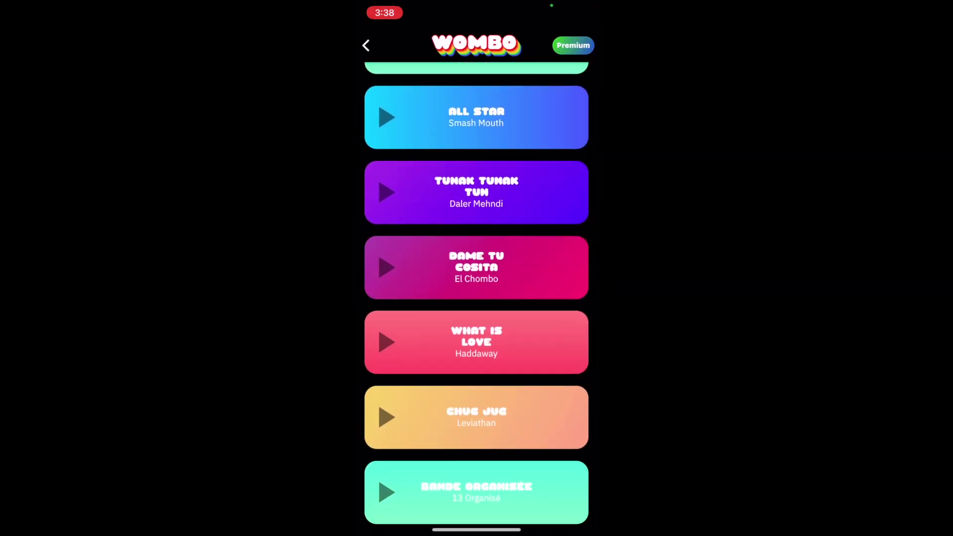
{"action": "left_click", "coordinate": [476, 334]}
{"action": "left_click", "coordinate": [476, 460]}
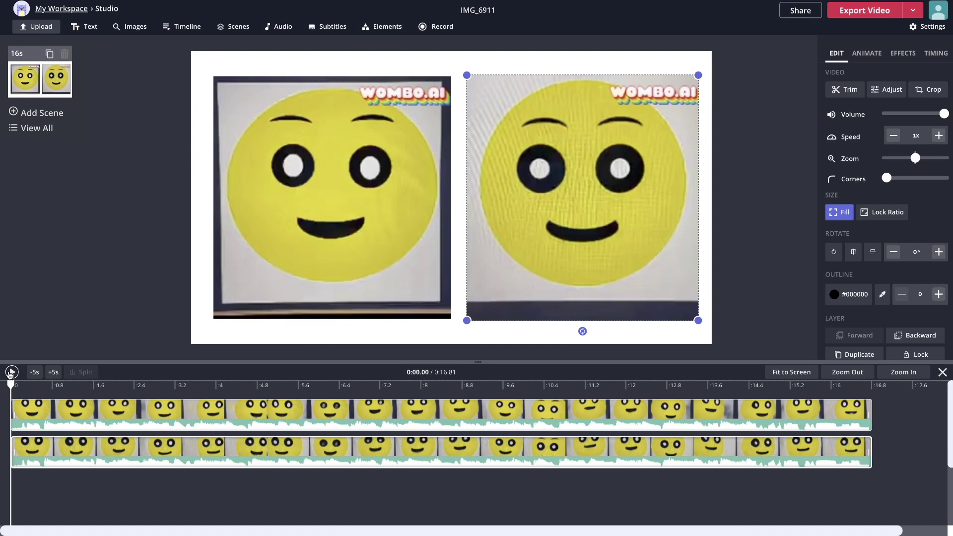
Play the two lip-synced emoji videos in the Kapwing project
{"action": "left_click", "coordinate": [11, 372]}
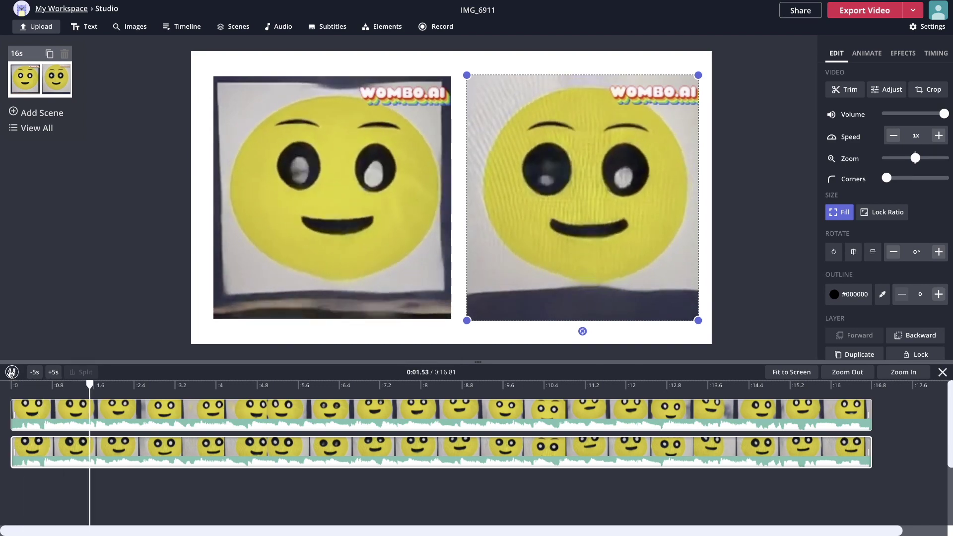
Pause, rewind to the start, and replay the two emoji videos
{"action": "left_click", "coordinate": [11, 372]}
{"action": "left_click", "coordinate": [11, 386]}
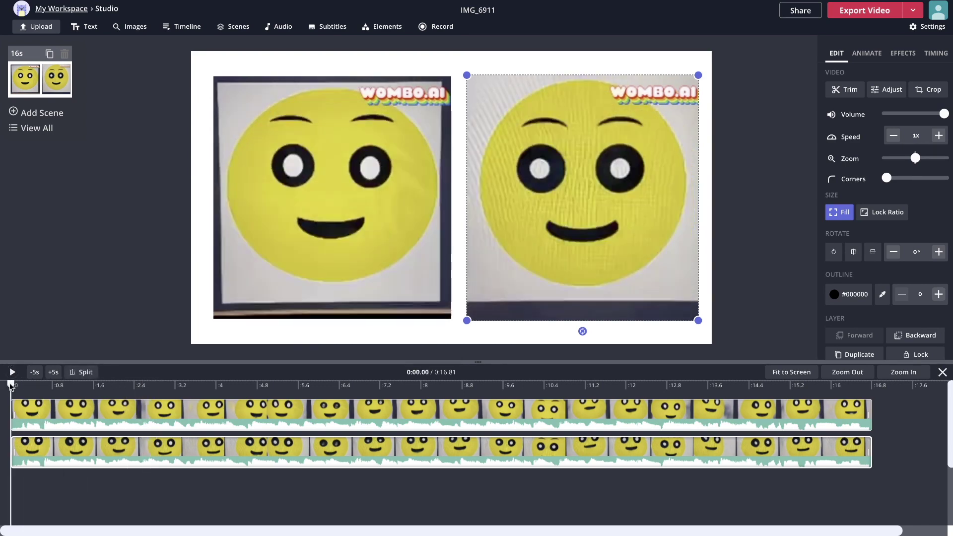
{"action": "left_click", "coordinate": [11, 372]}
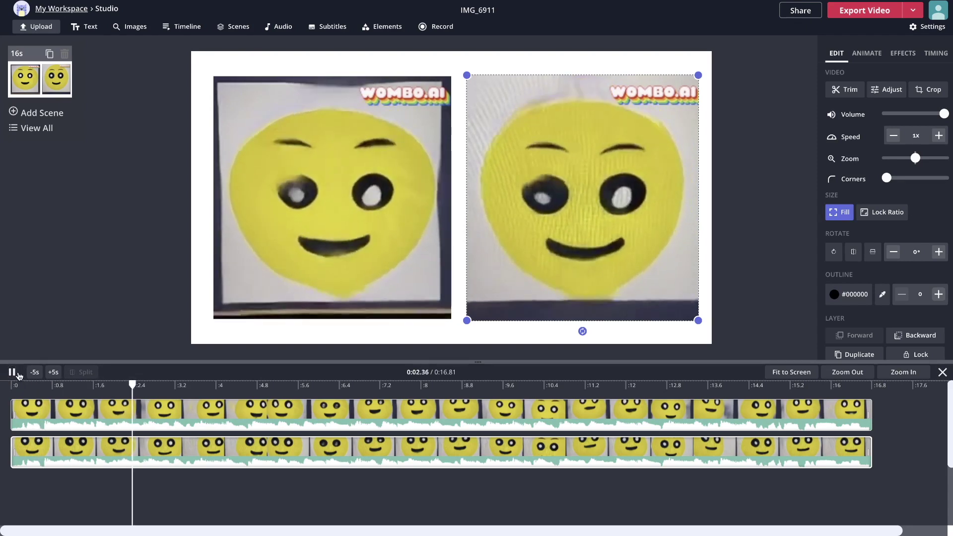
Skim the playhead through 0:05.28, 0:08.29 and 0:10.50 and beyond
{"action": "left_click", "coordinate": [664, 384]}
{"action": "left_click", "coordinate": [250, 385]}
{"action": "left_click", "coordinate": [281, 384]}
{"action": "left_click_drag", "start_coordinate": [281, 383], "coordinate": [435, 383]}
{"action": "left_click", "coordinate": [550, 385]}
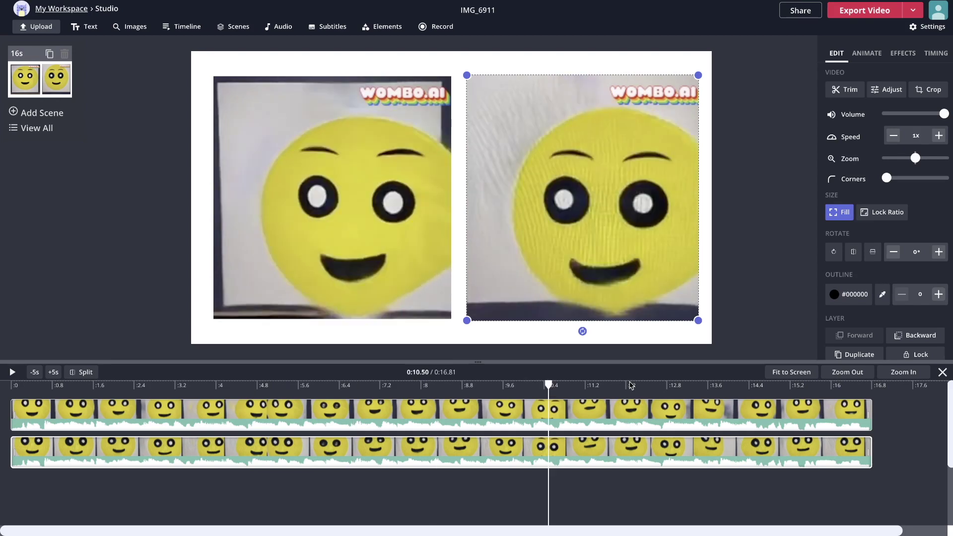
{"action": "left_click", "coordinate": [630, 386]}
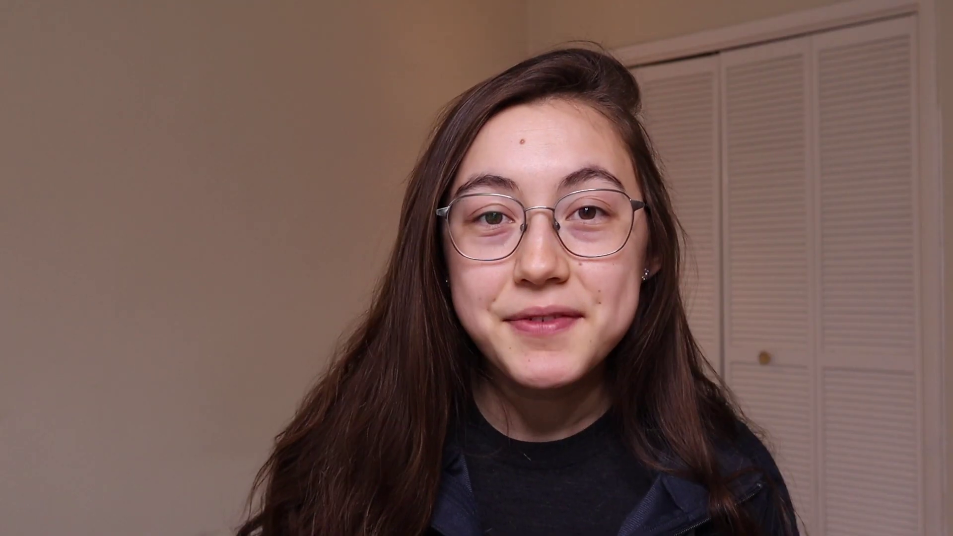